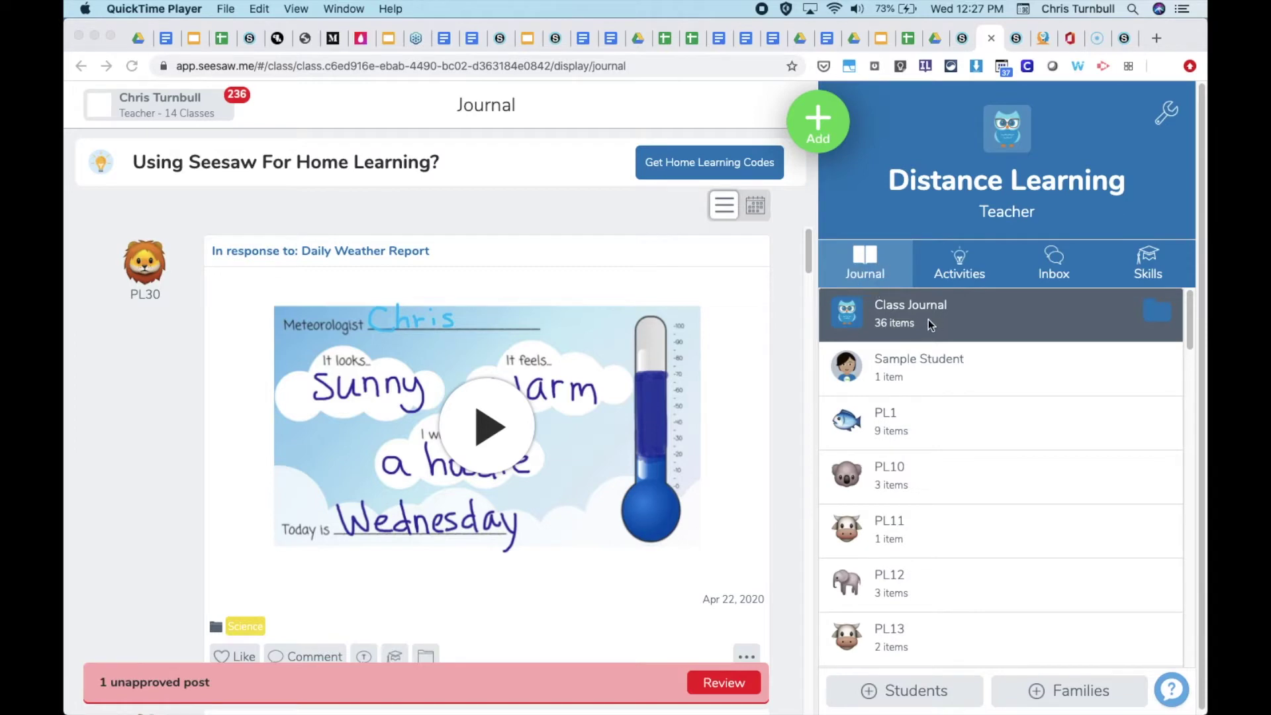
Filter the Class Journal to the Science folder, showing posts like Daily Weather Report
click(1156, 316)
click(1156, 317)
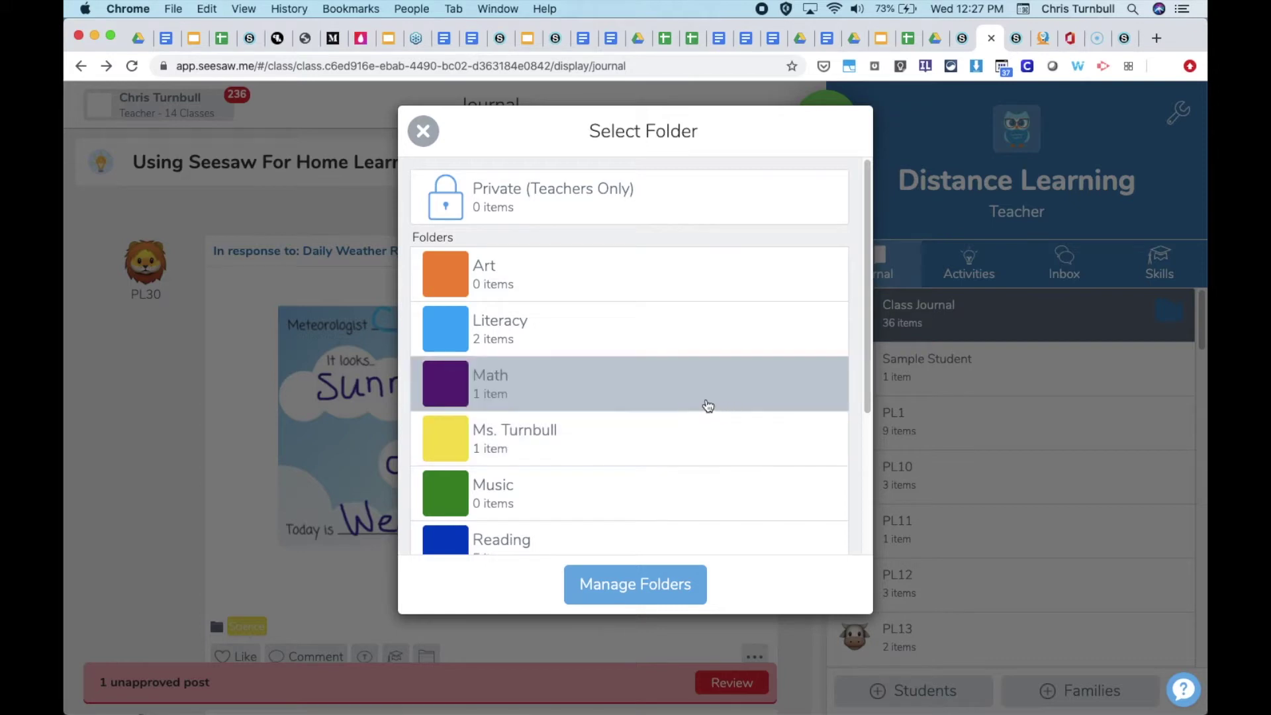
scroll(707, 405, down, 1)
scroll(707, 405, down, 5)
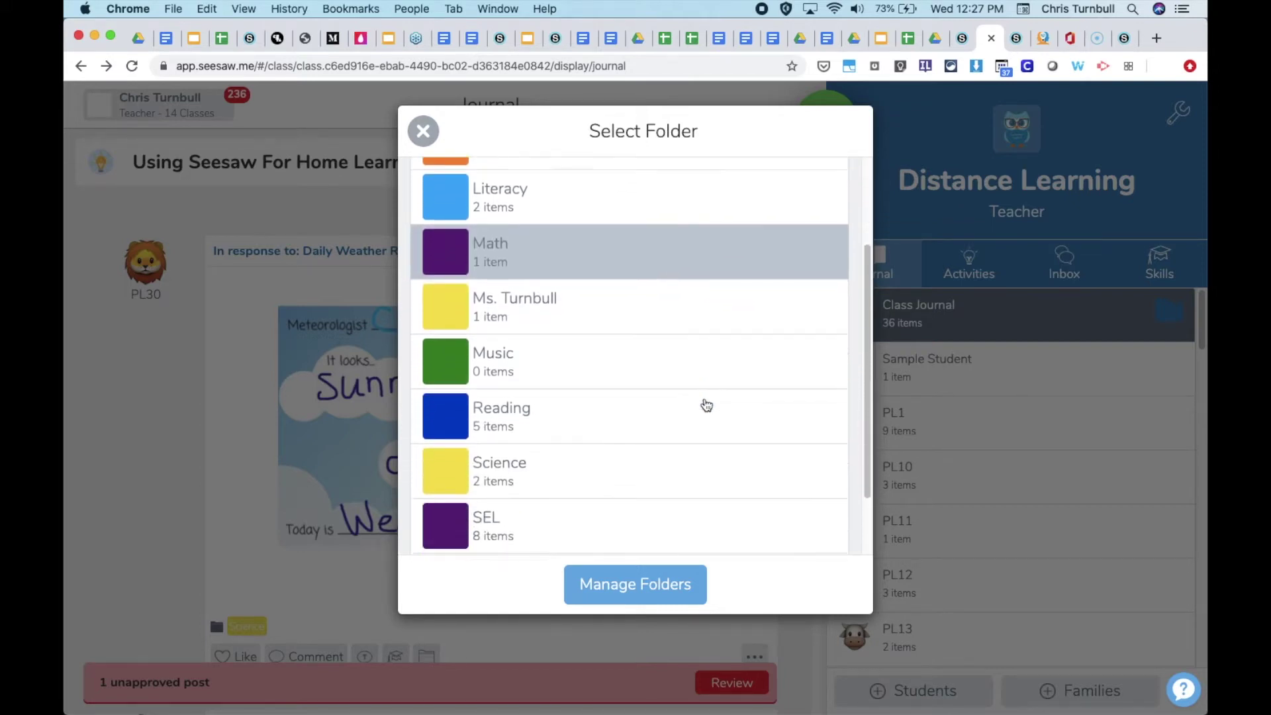
click(568, 397)
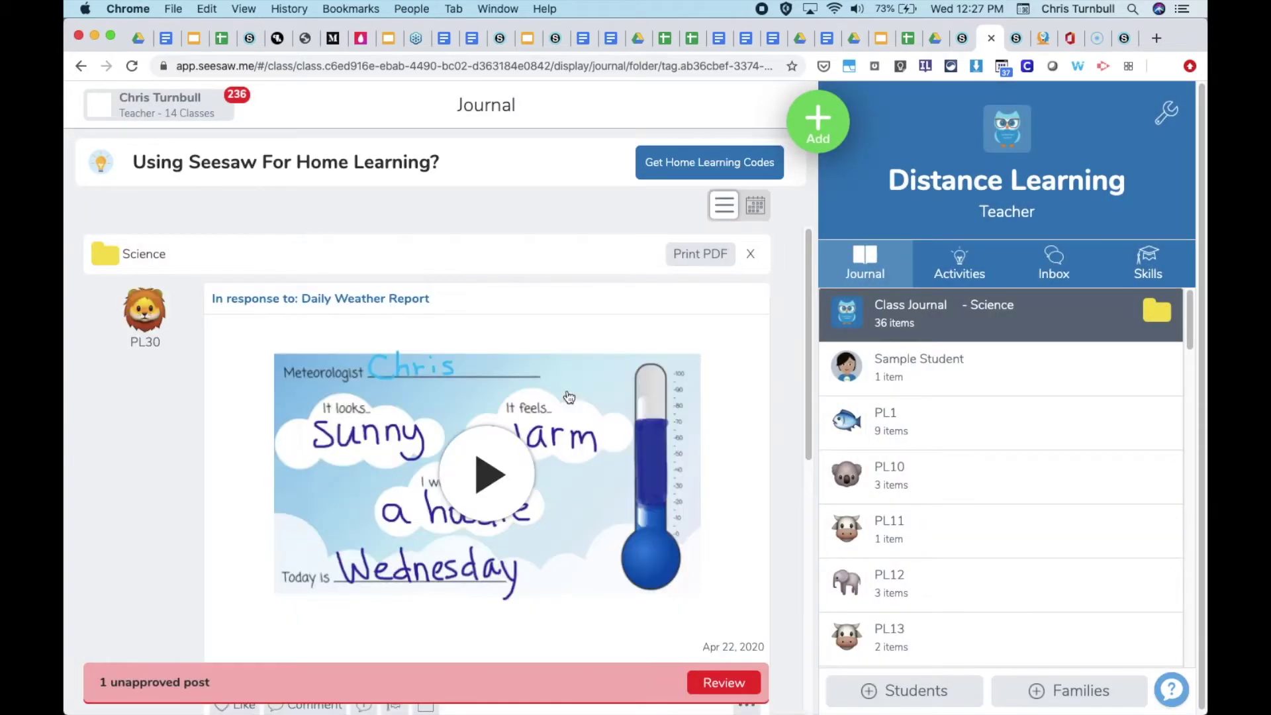
scroll(568, 398, down, 3)
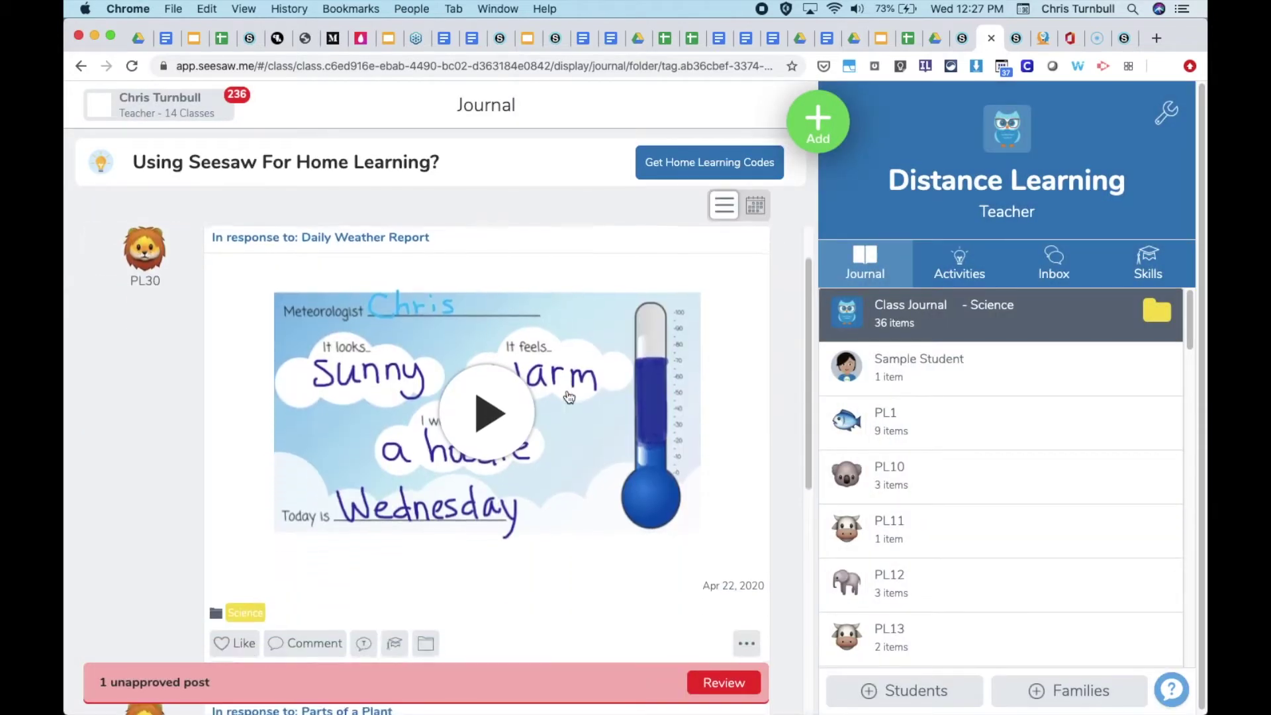
scroll(568, 397, down, 10)
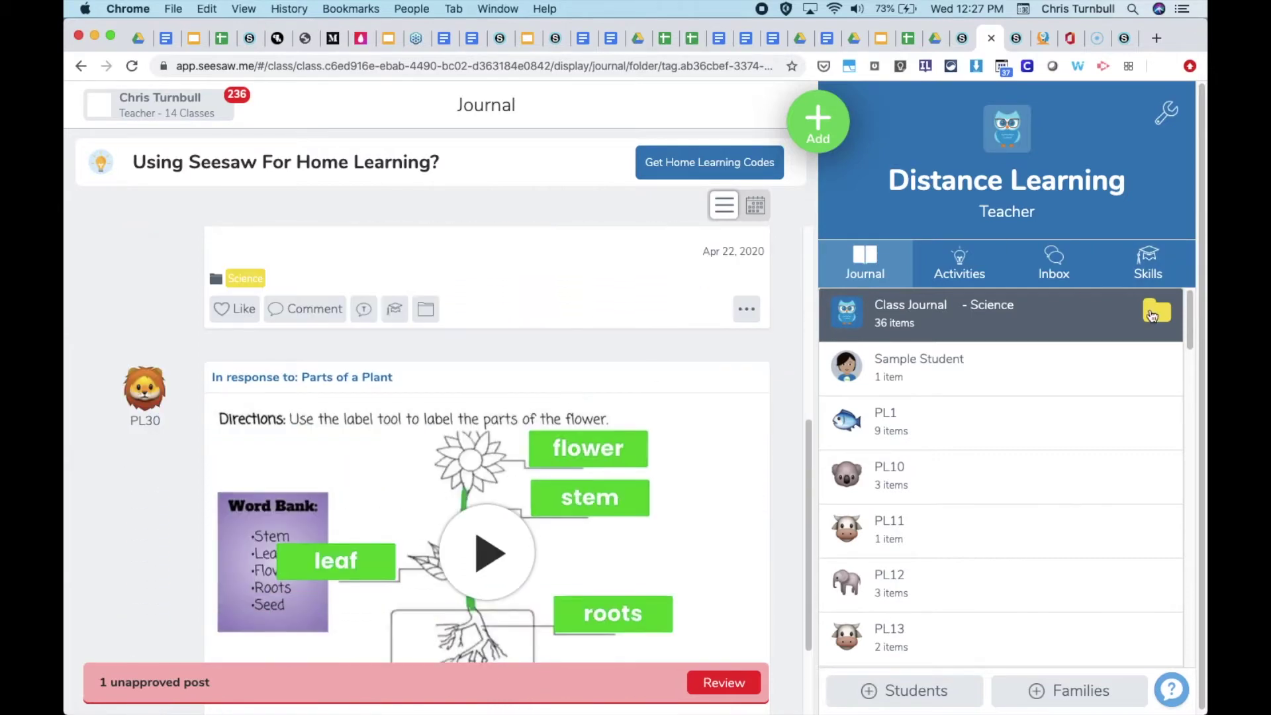
Create a red folder named 'PE' in Manage Folders and return to the journal
click(1152, 312)
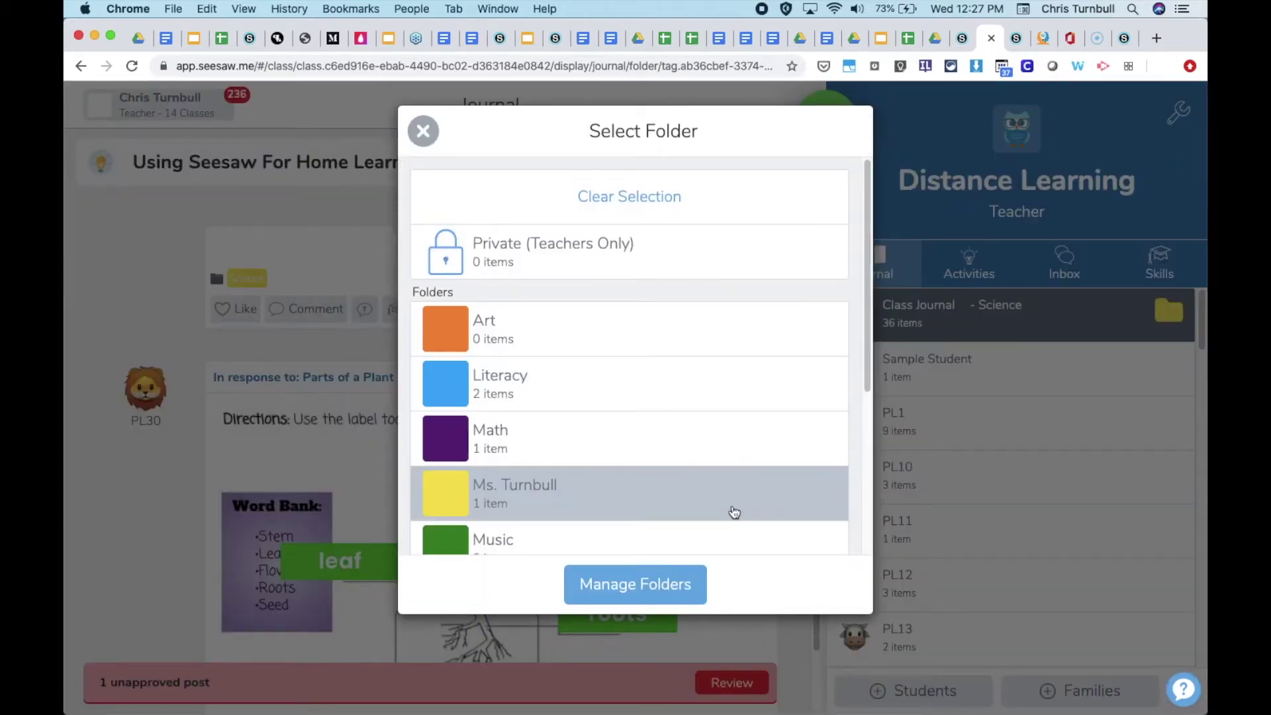
click(673, 588)
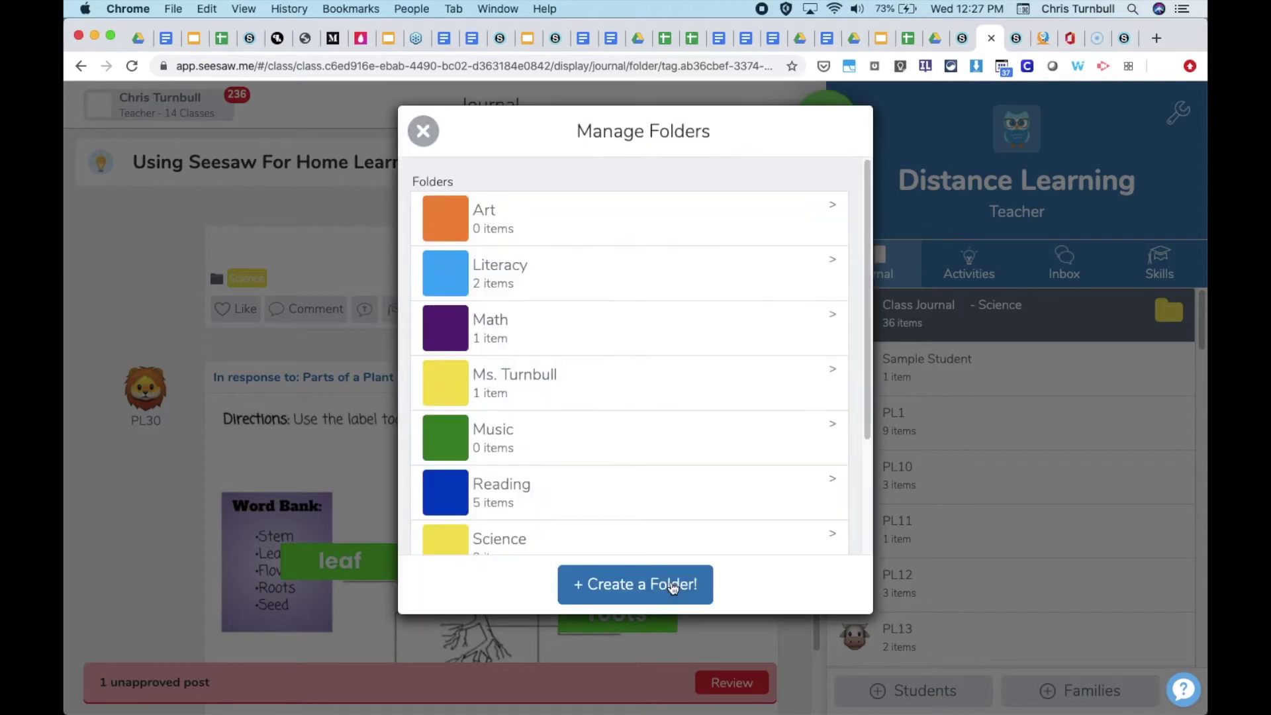
click(647, 585)
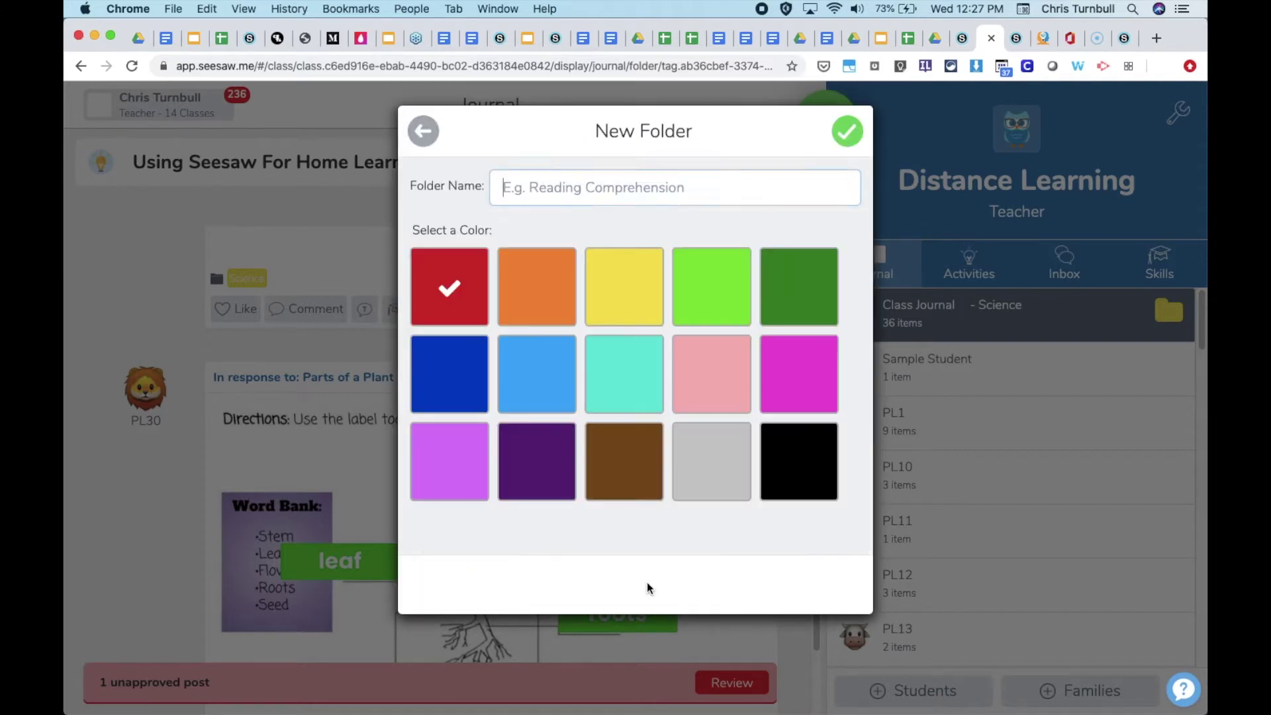
text(PD)
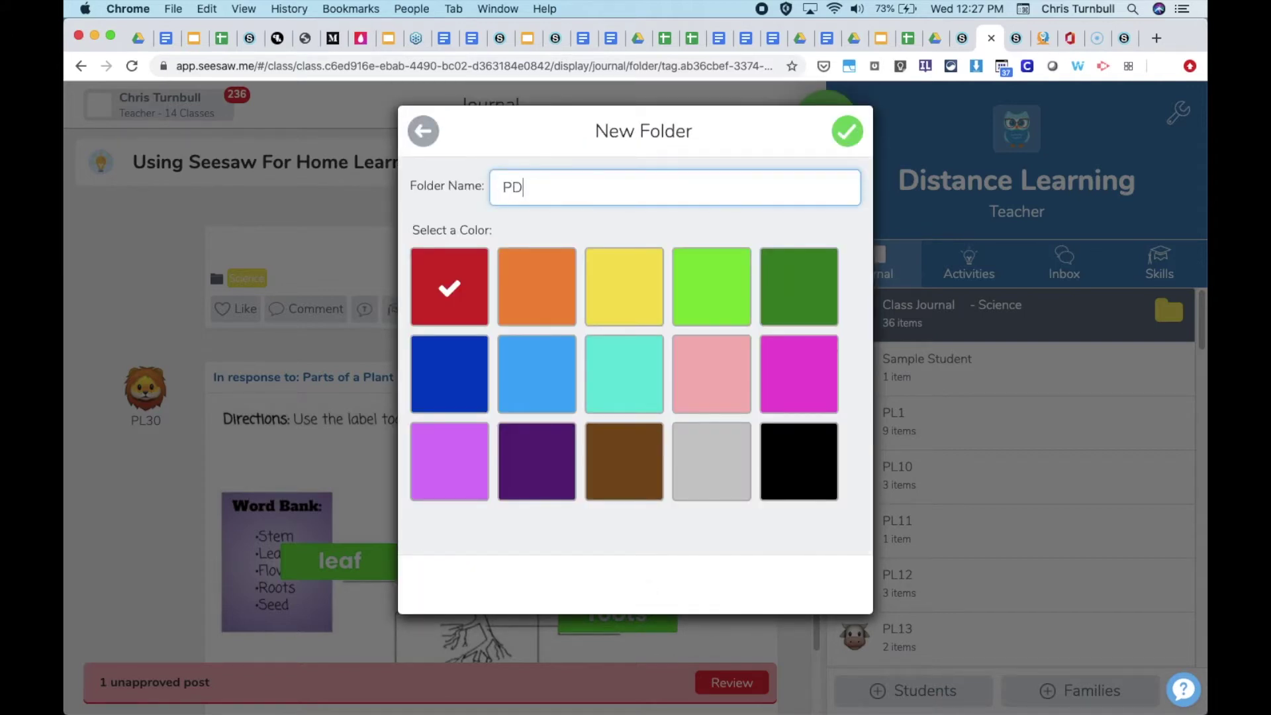
key(BackSpace)
text(E)
click(848, 132)
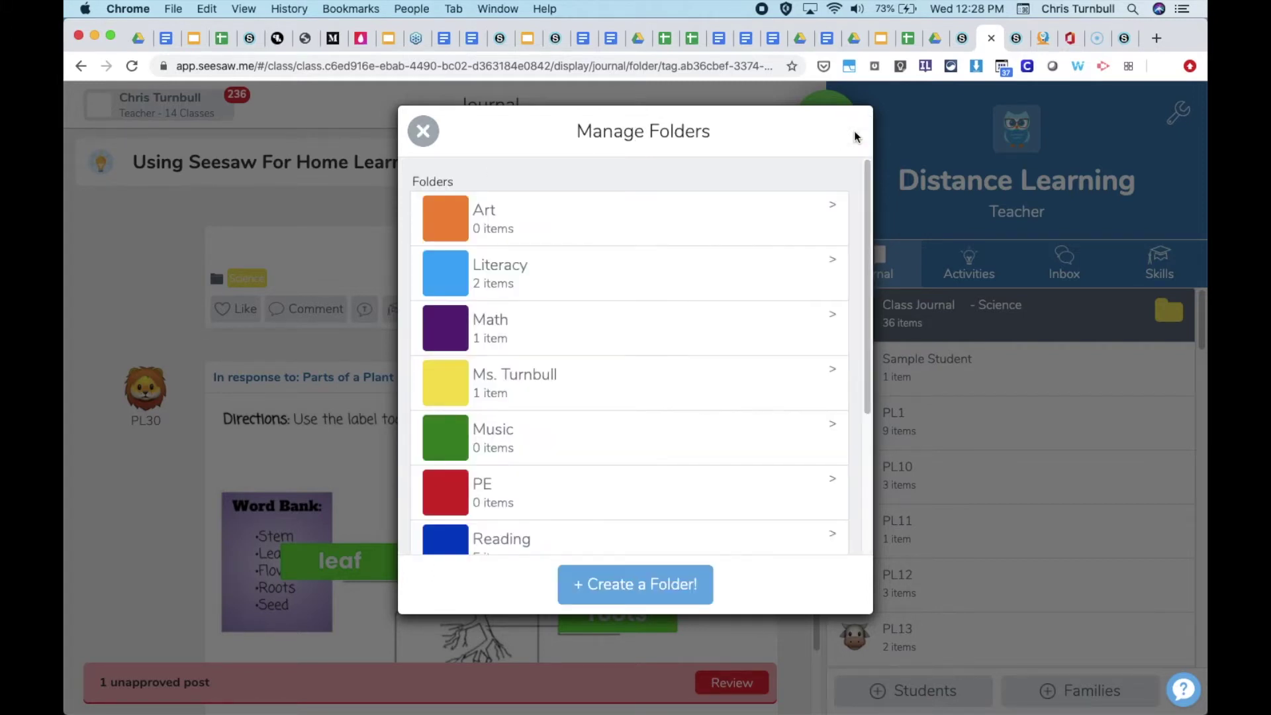
click(424, 133)
click(422, 131)
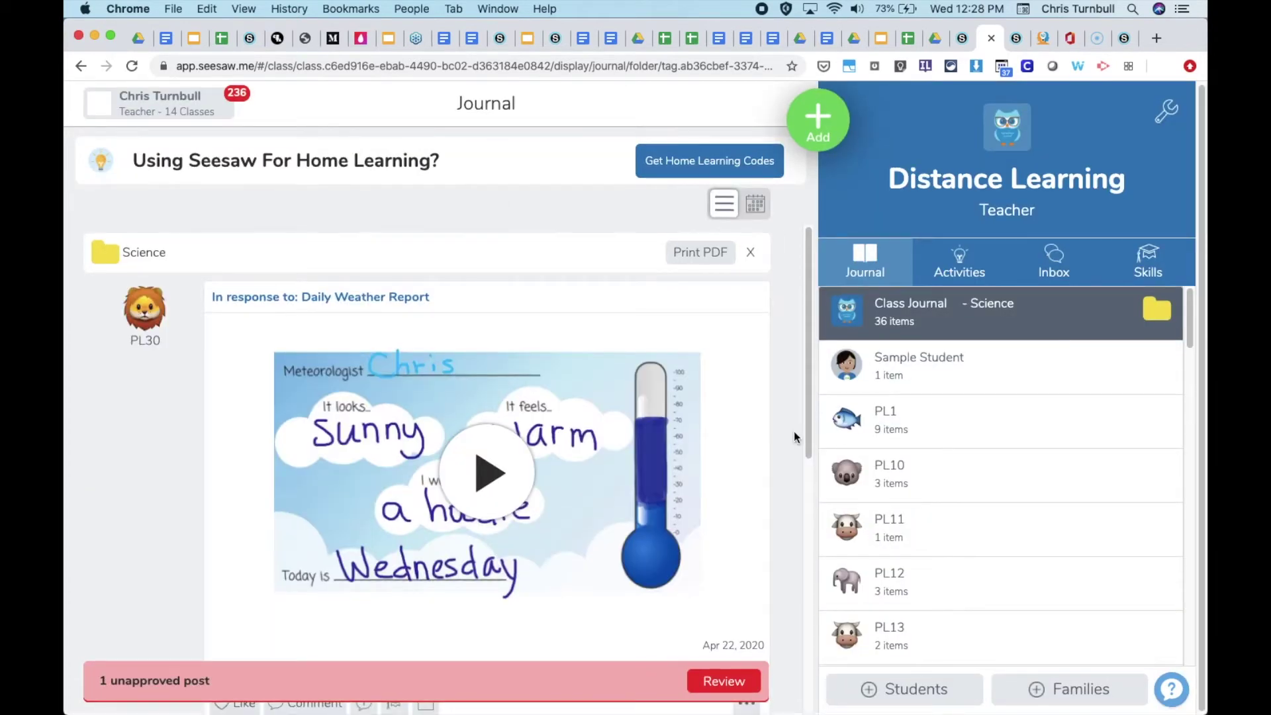
Show only student PL30's journal posts that are in the Science folder
scroll(917, 519, down, 15)
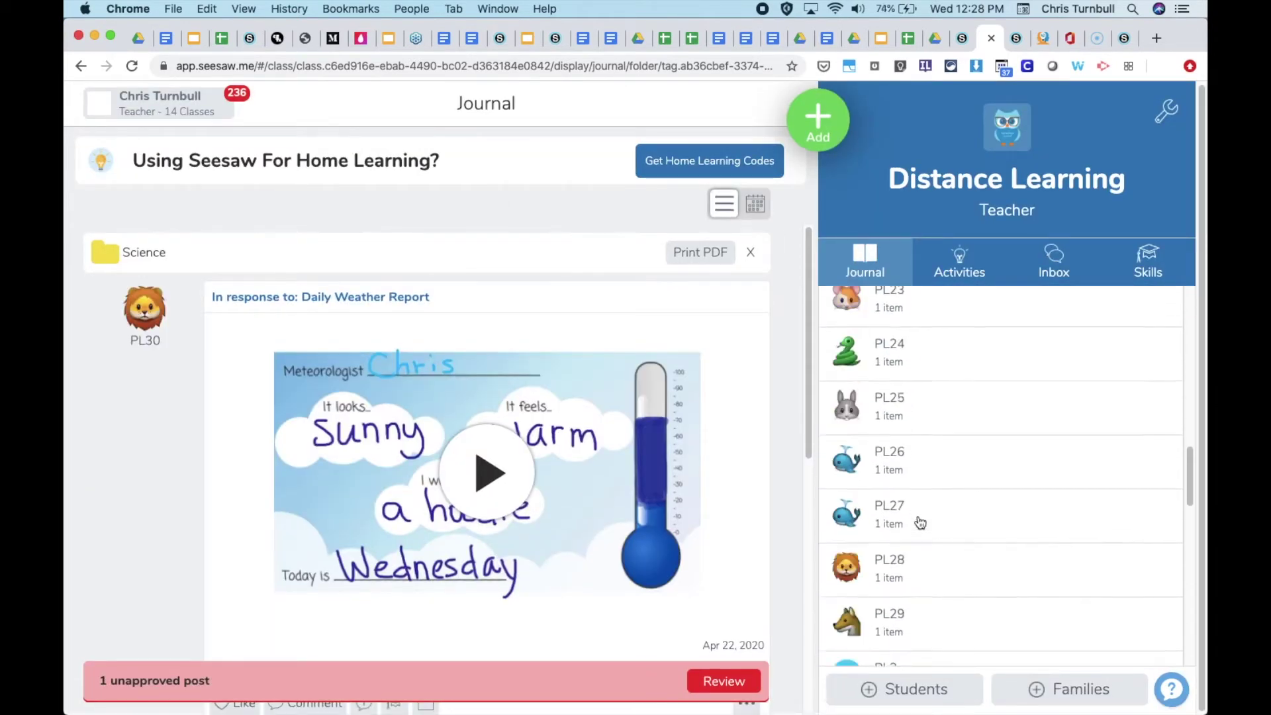
scroll(919, 523, up, 5)
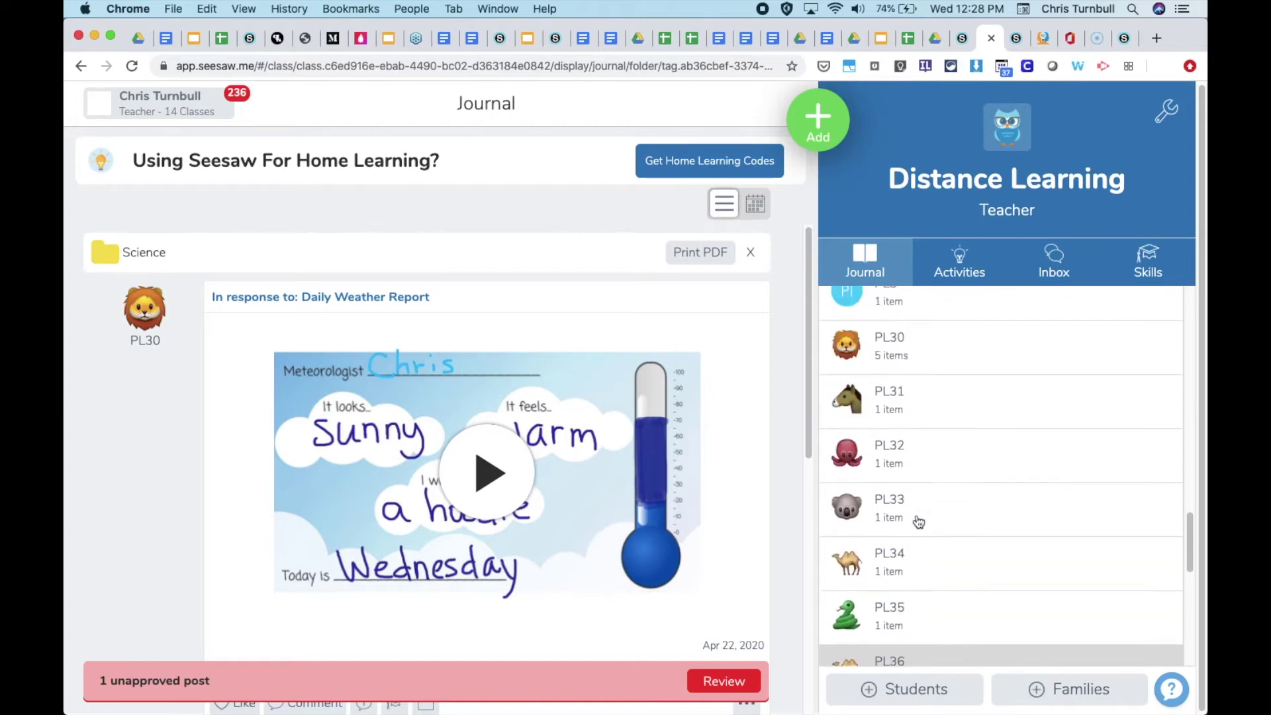
click(1000, 450)
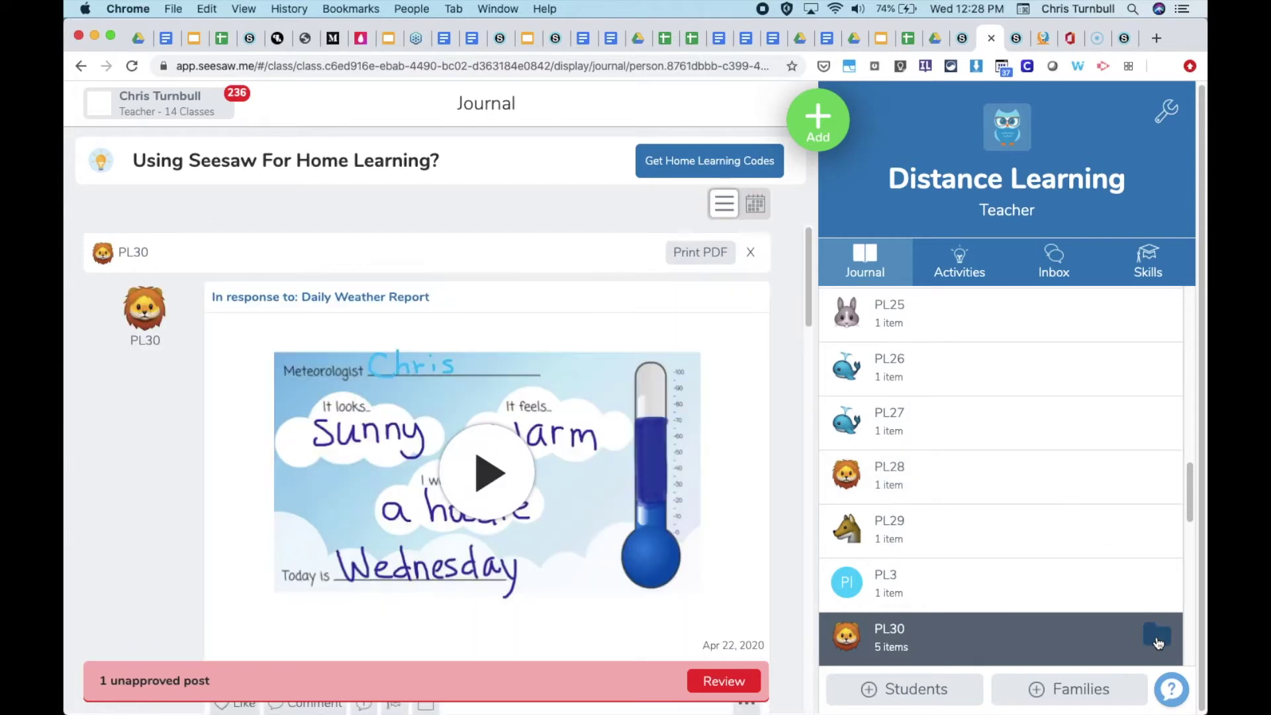
click(1158, 637)
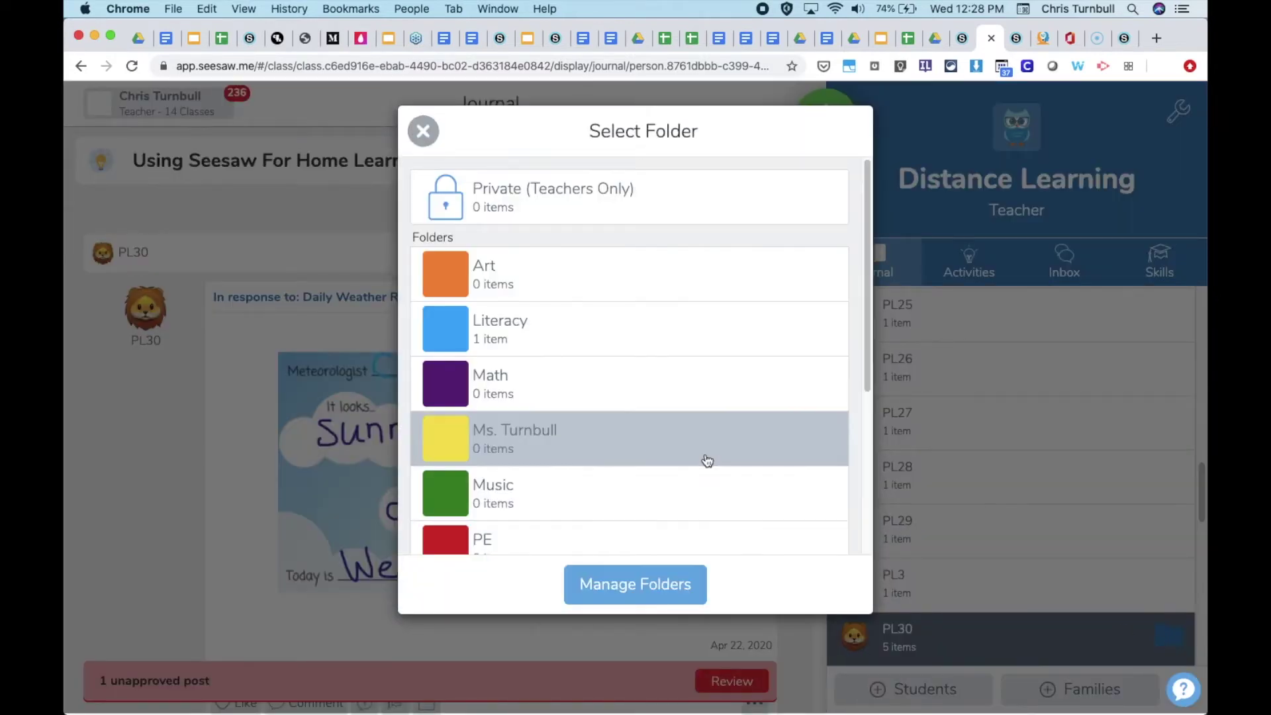
scroll(707, 459, down, 3)
scroll(707, 462, down, 1)
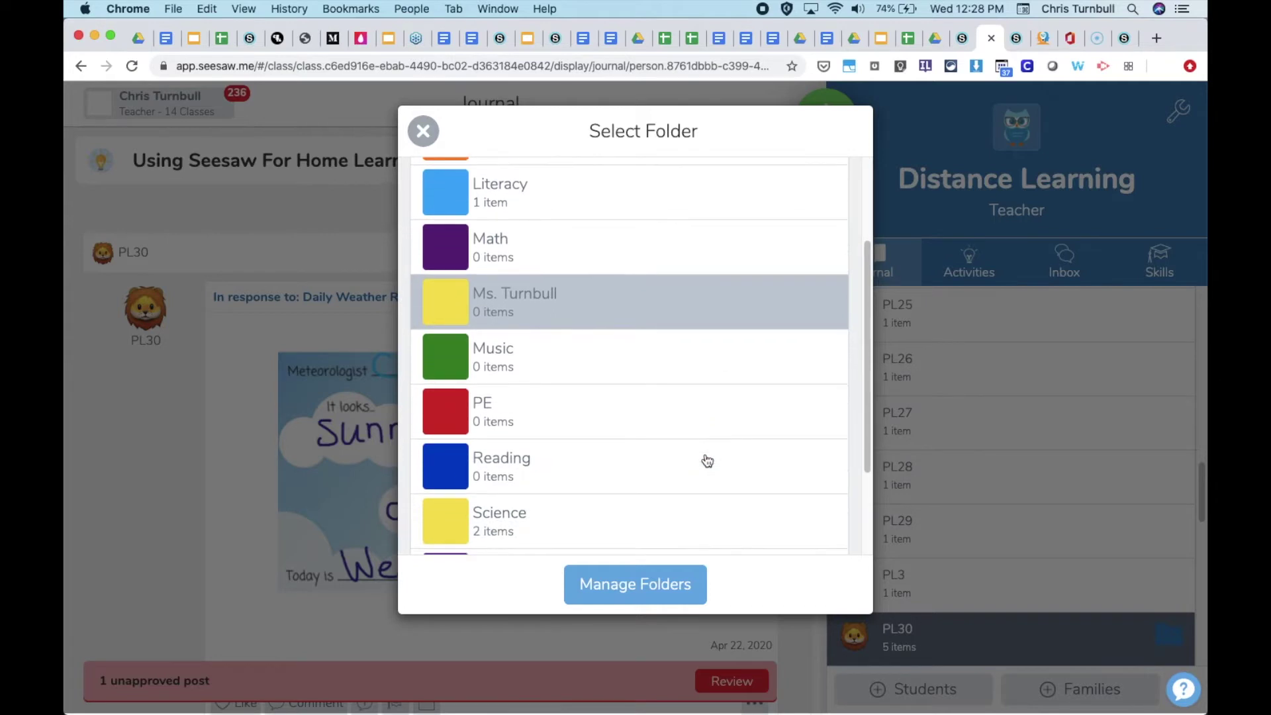
scroll(707, 461, down, 5)
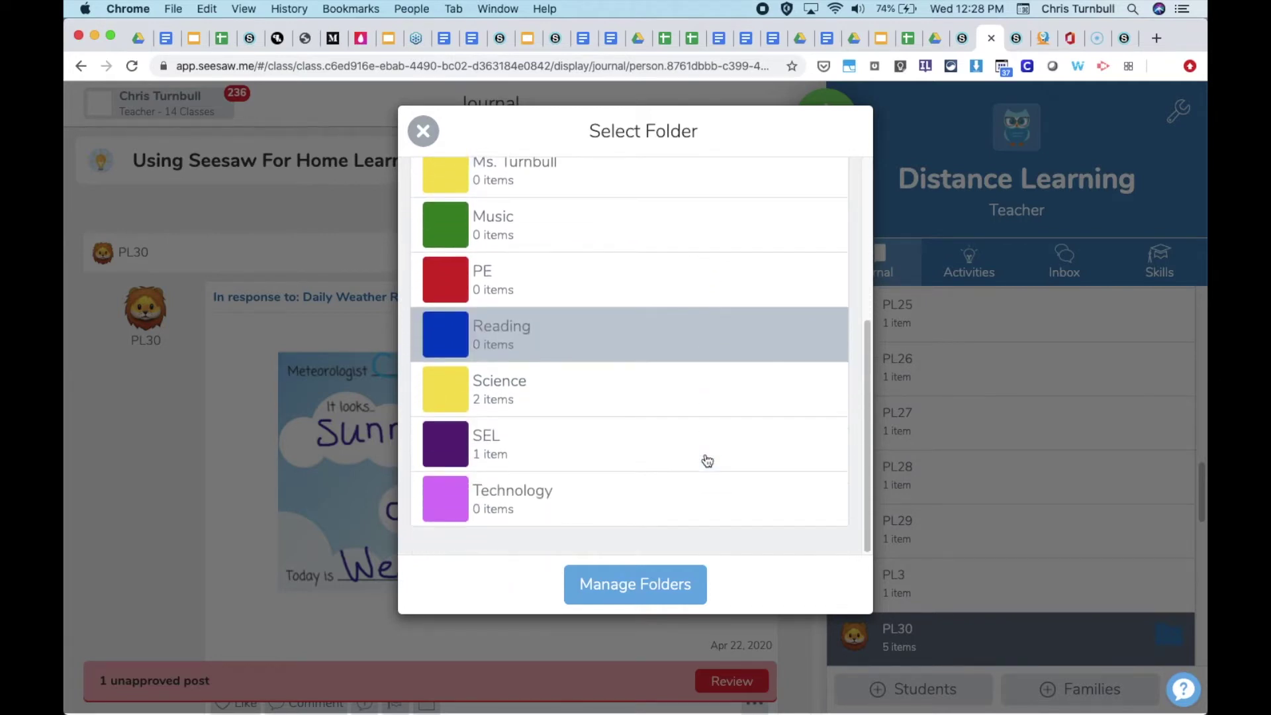
click(520, 404)
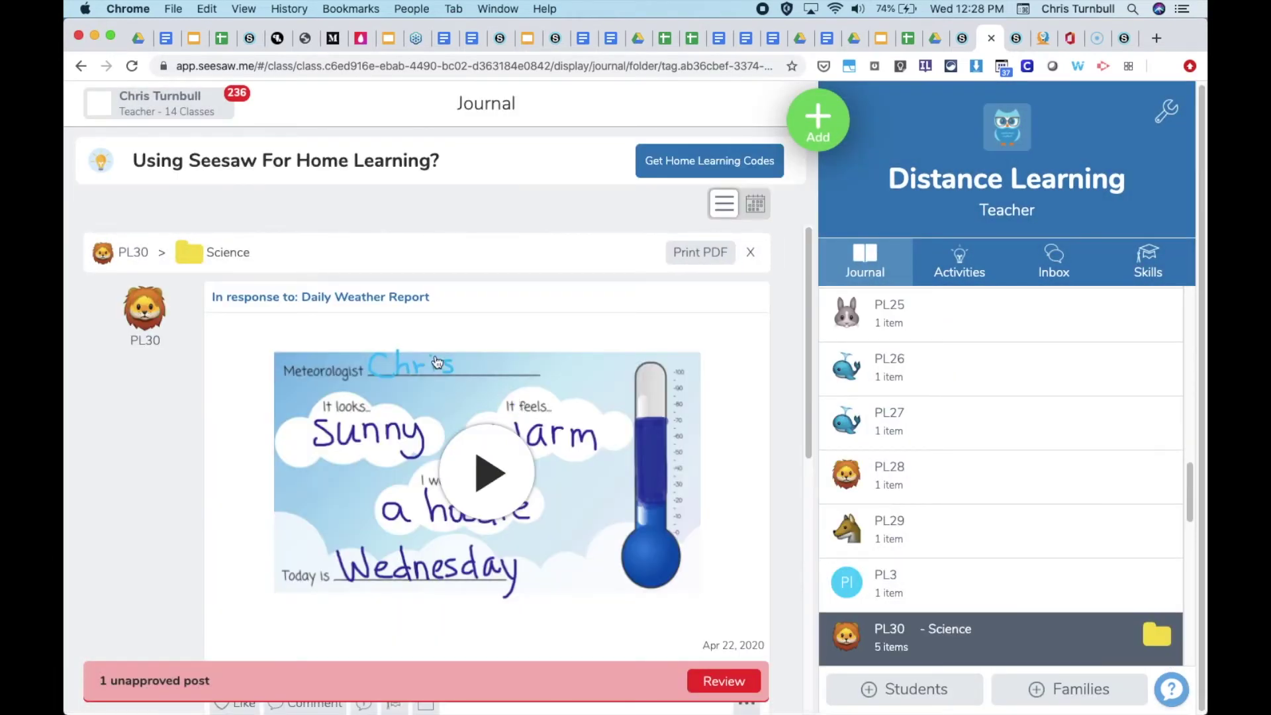
scroll(437, 361, down, 3)
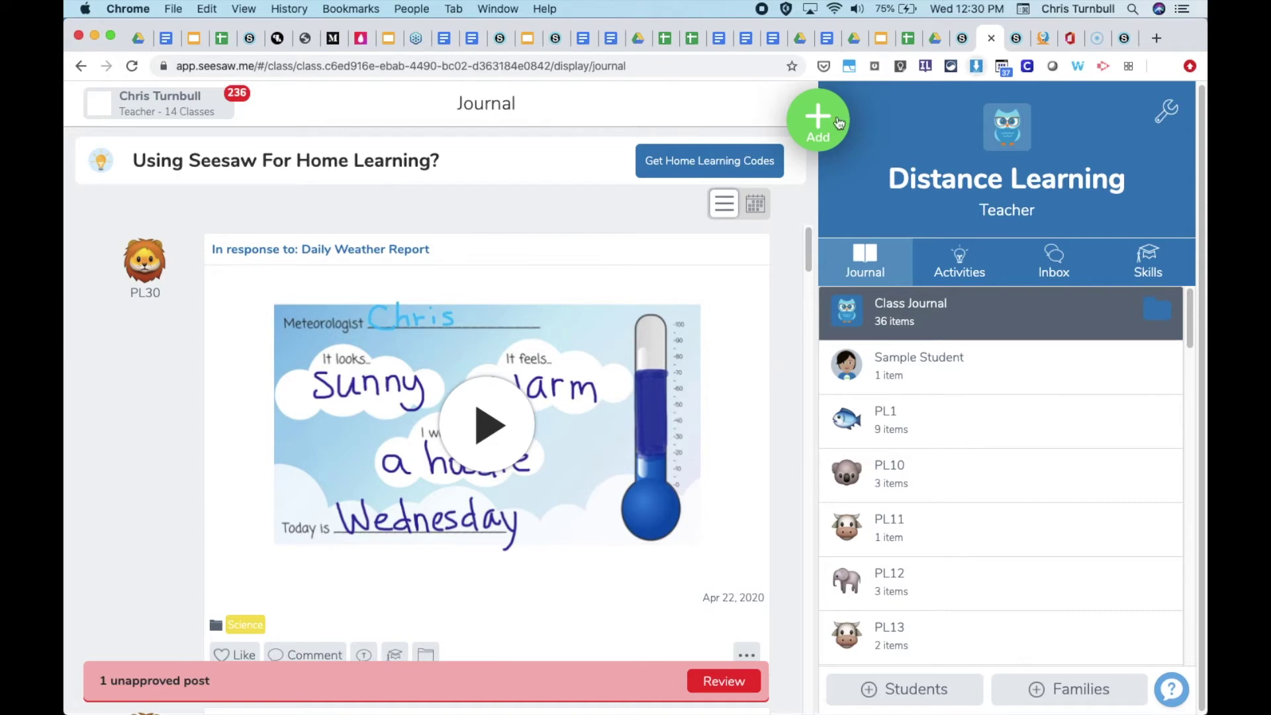
Open the Activity Library through Add > Assign Activity
click(825, 134)
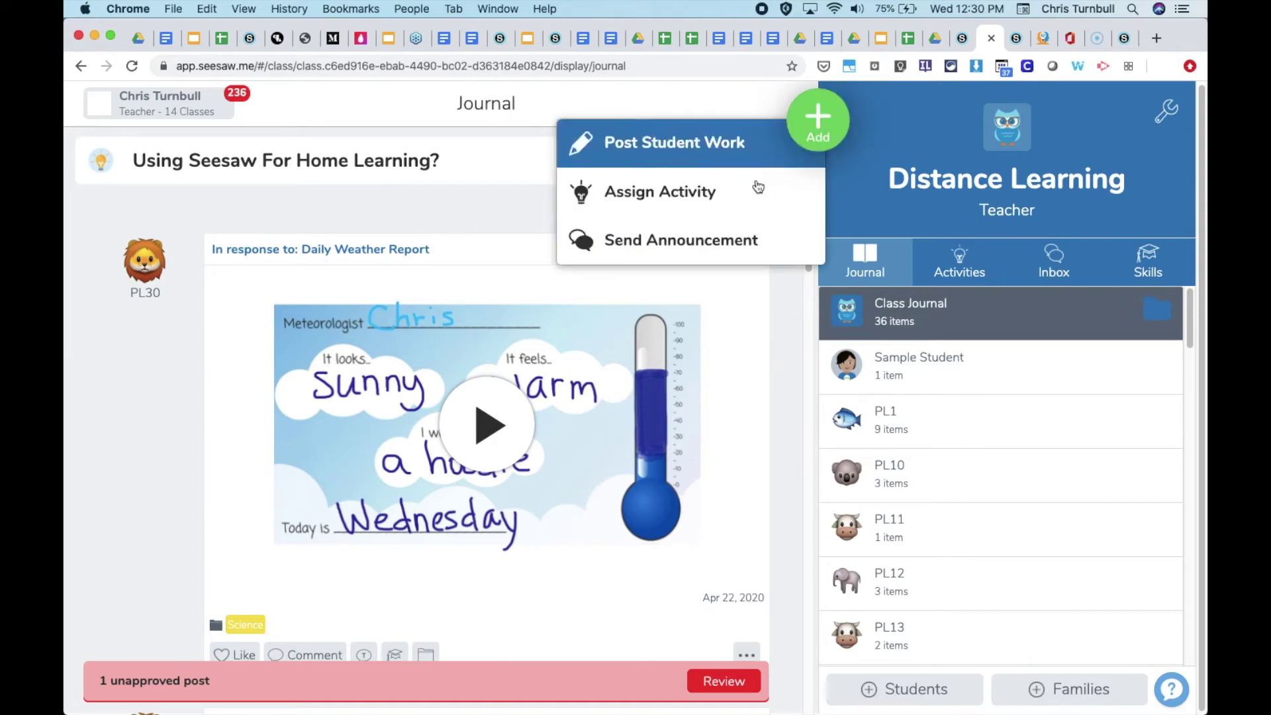
click(731, 196)
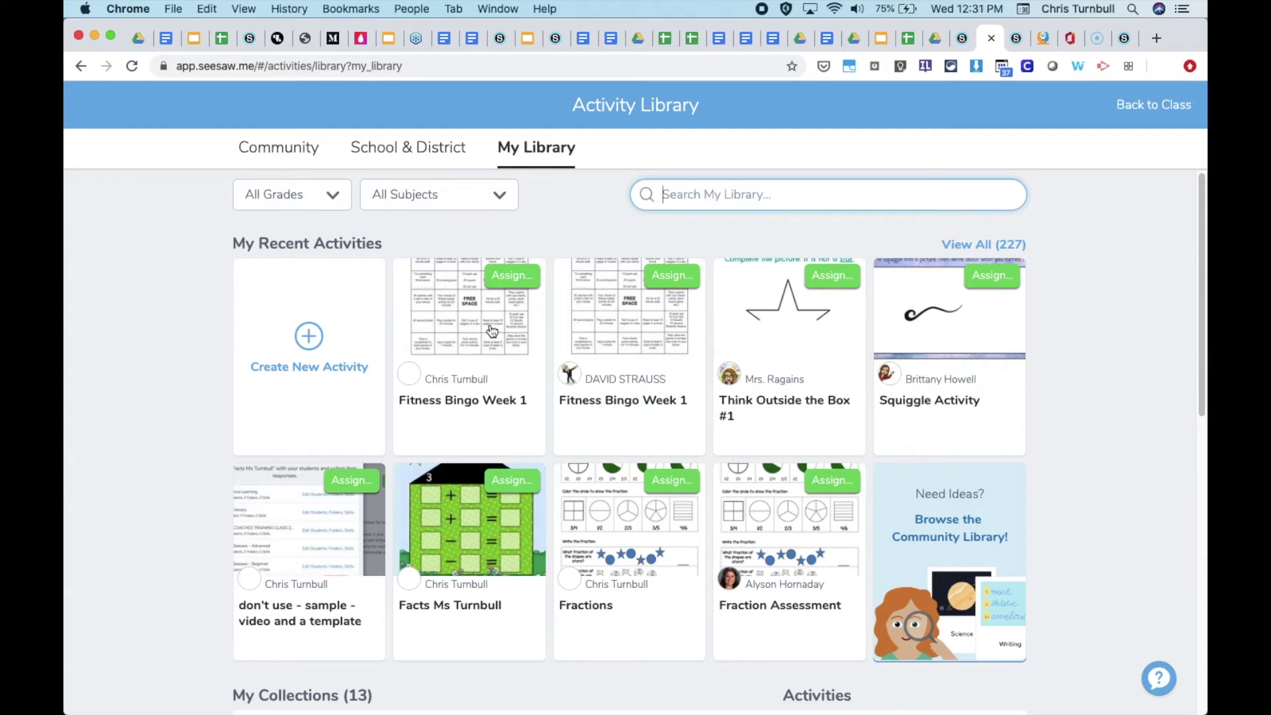
Open Fitness Bingo Week 1 and select the Distance Learning class to assign it to
click(491, 331)
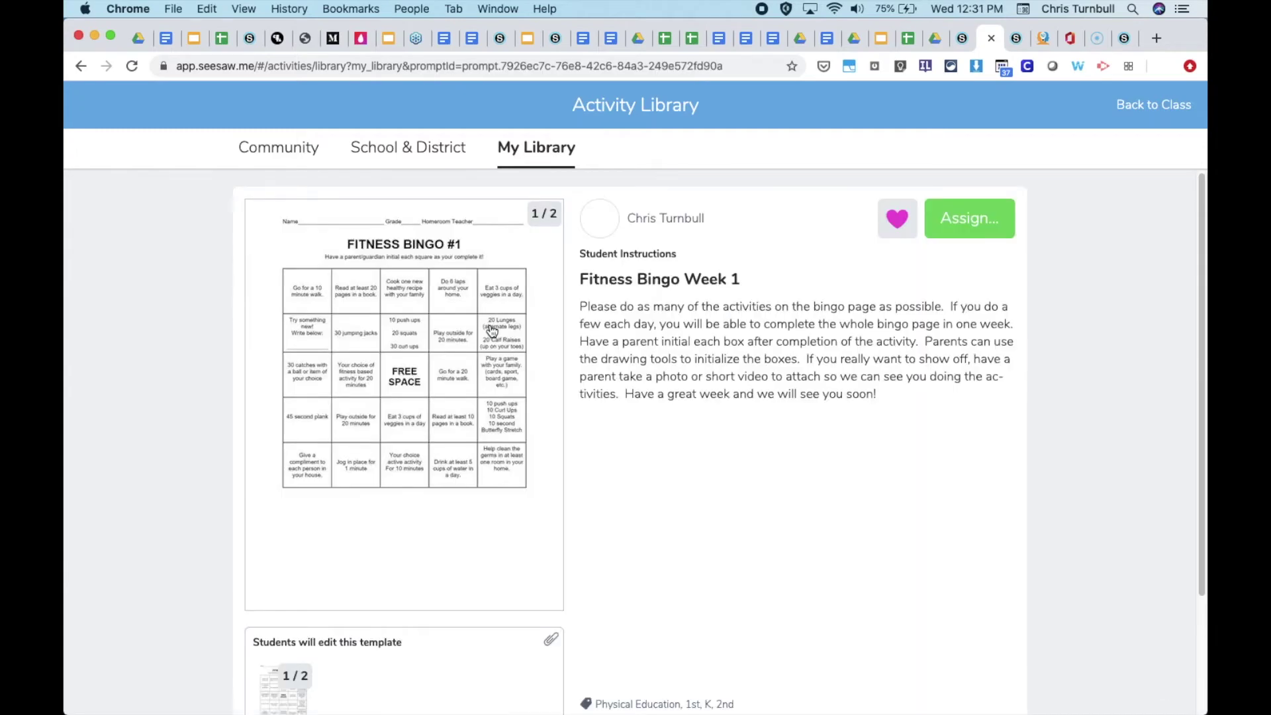
click(961, 225)
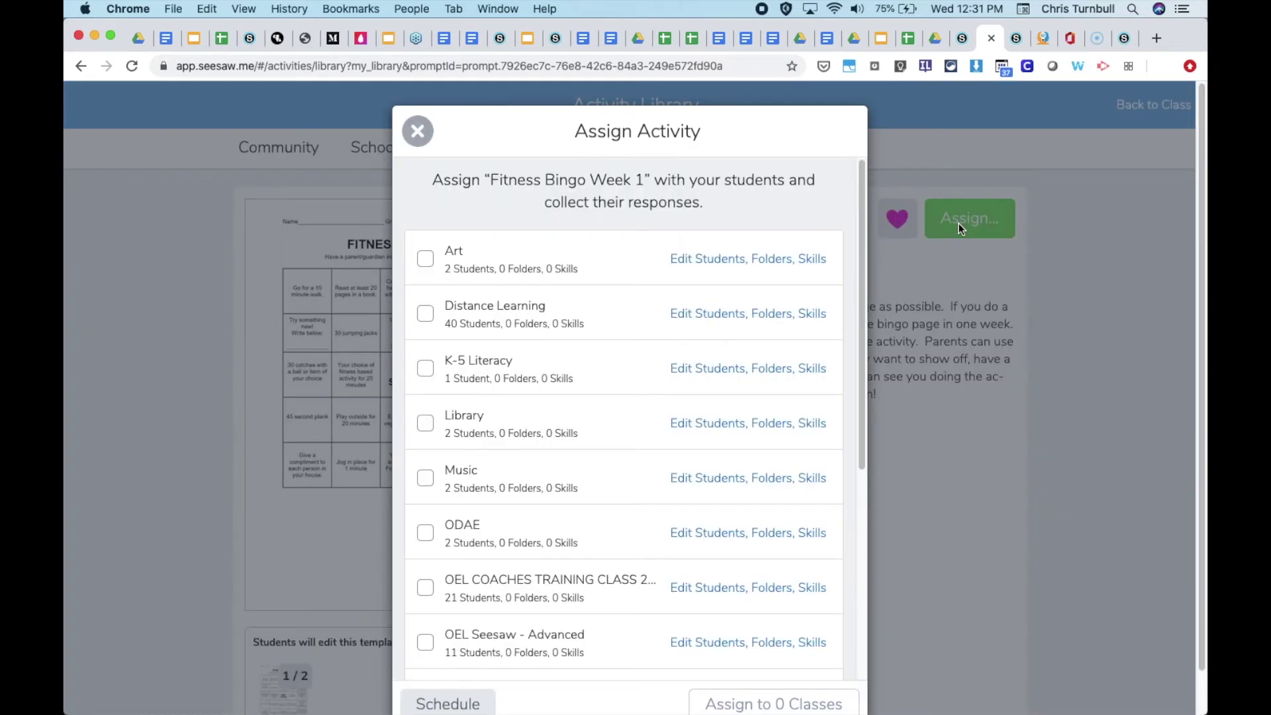
click(426, 316)
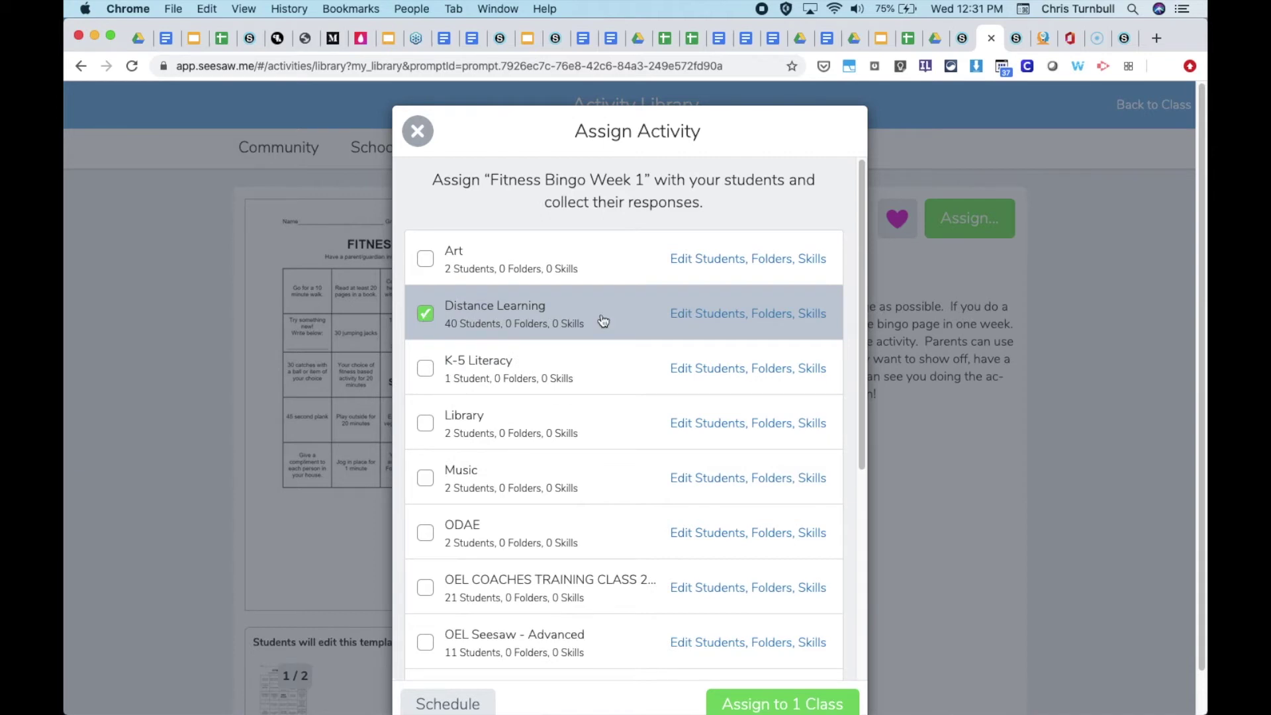
click(778, 319)
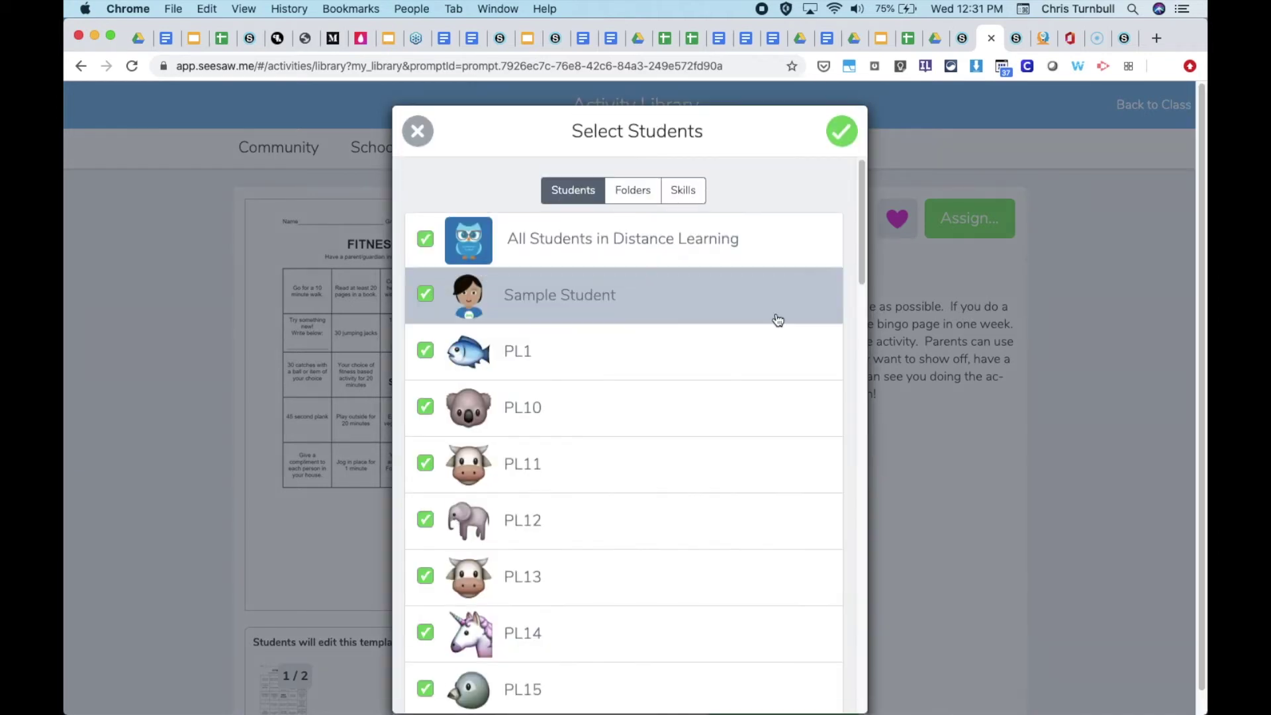
Tag the activity with the teacher's folder and PE, then assign it to the class
click(632, 191)
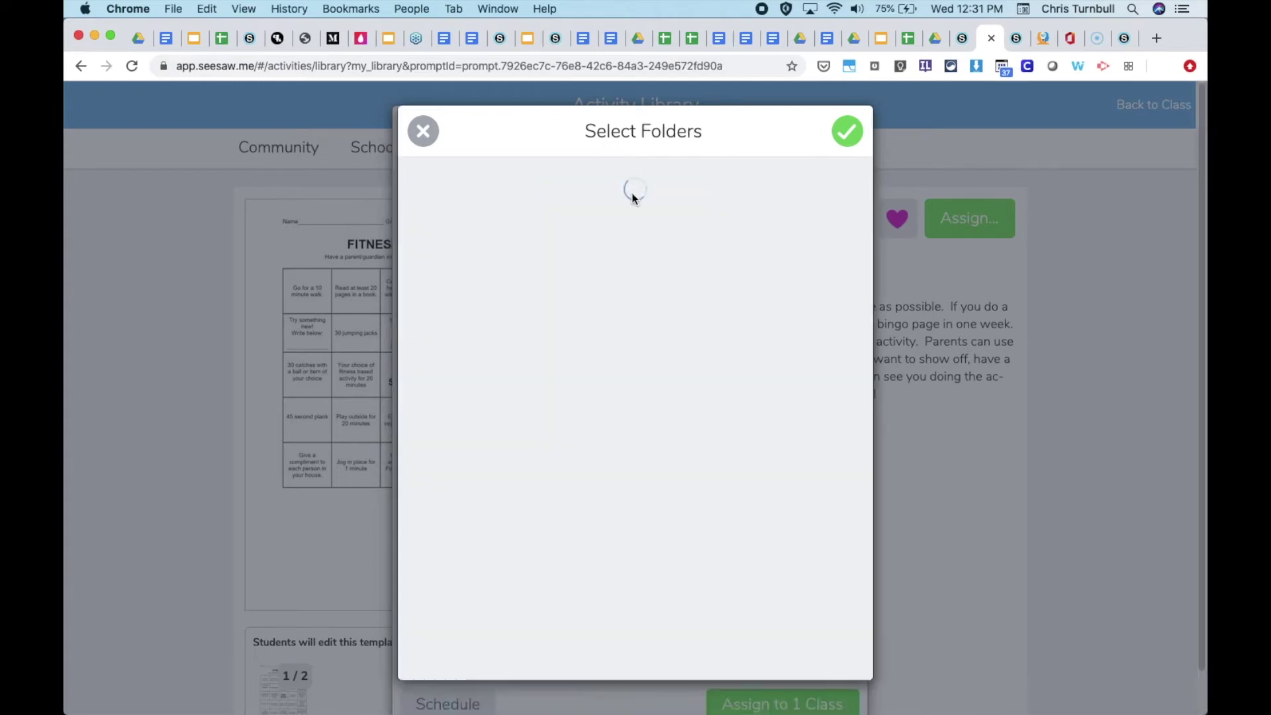
scroll(605, 314, down, 2)
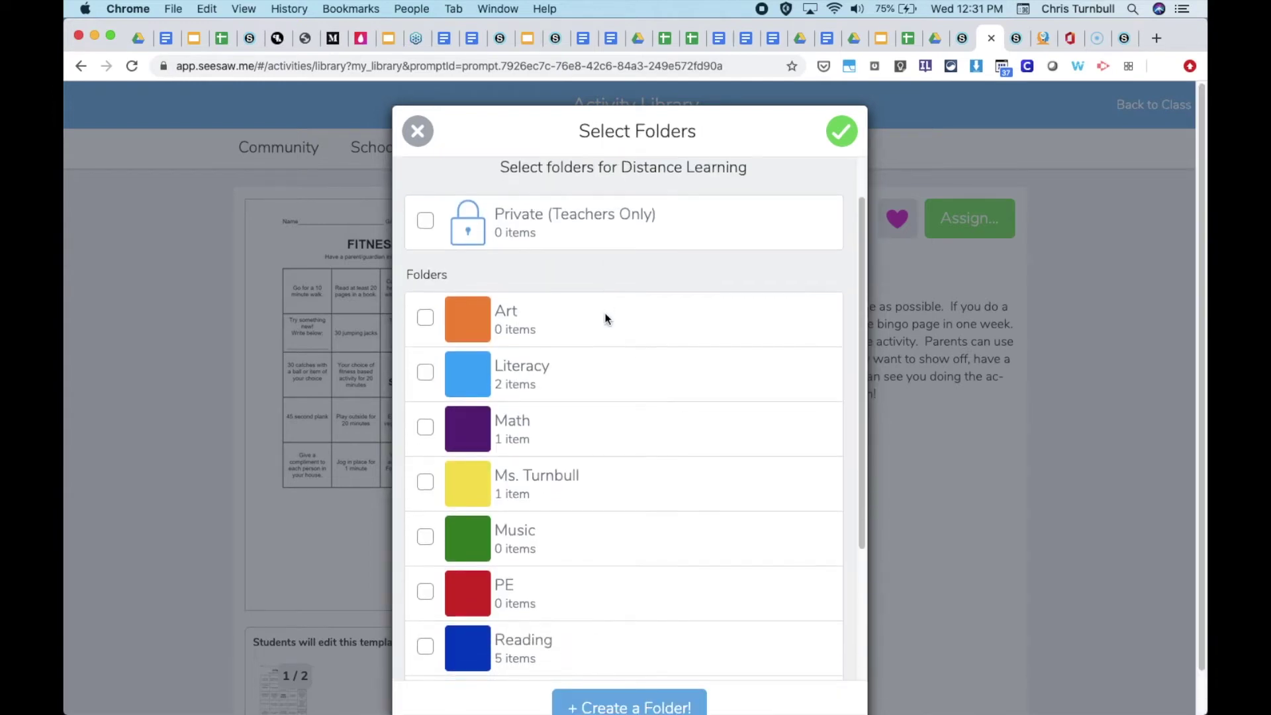
scroll(605, 319, down, 1)
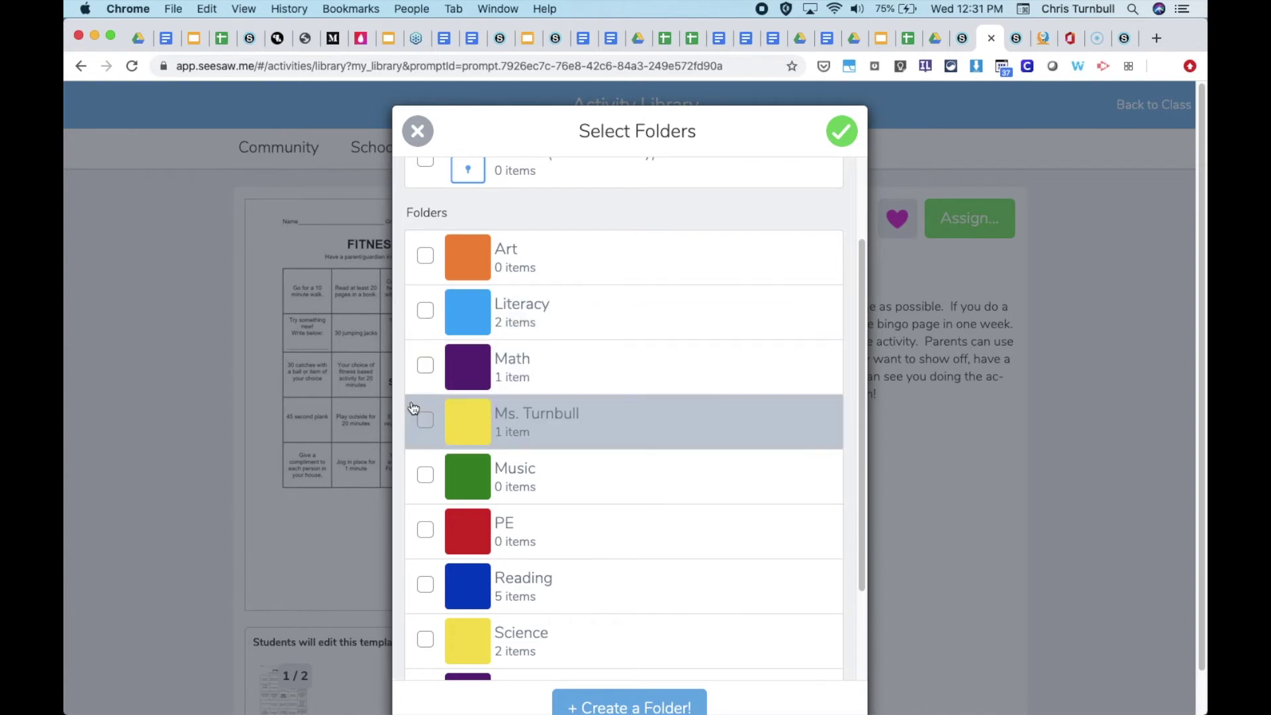
click(424, 420)
scroll(457, 438, down, 1)
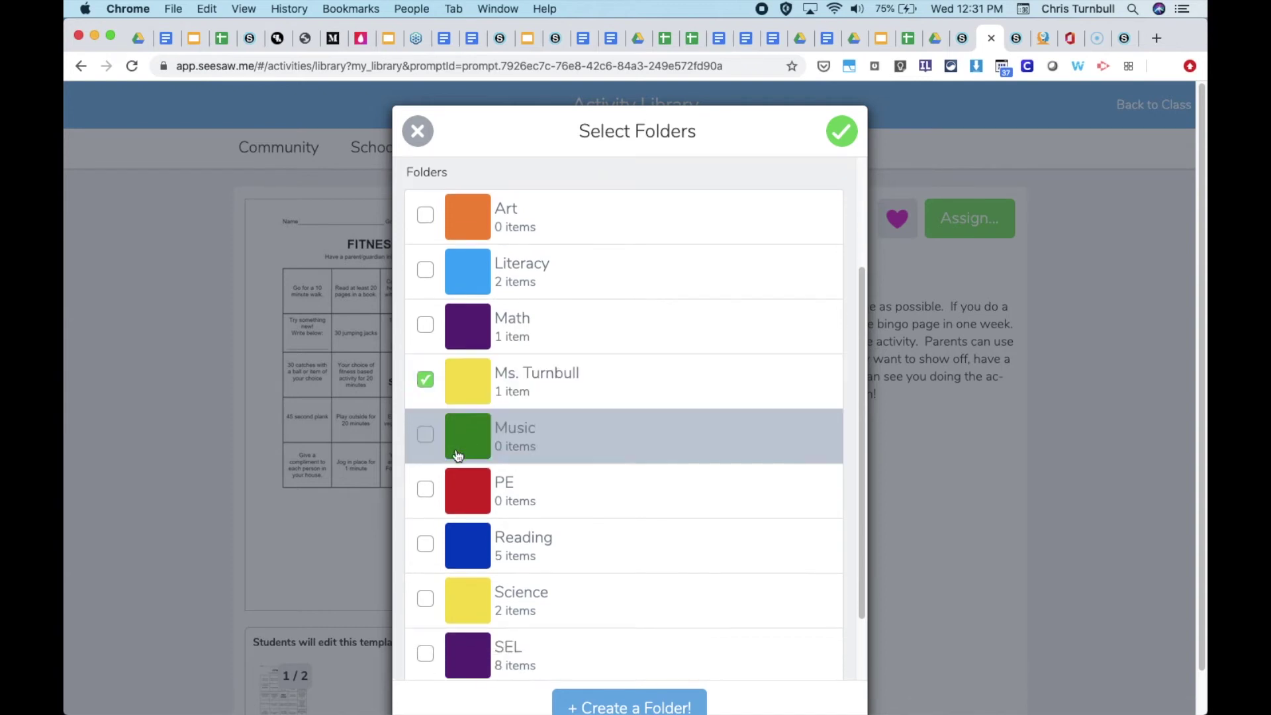
click(425, 488)
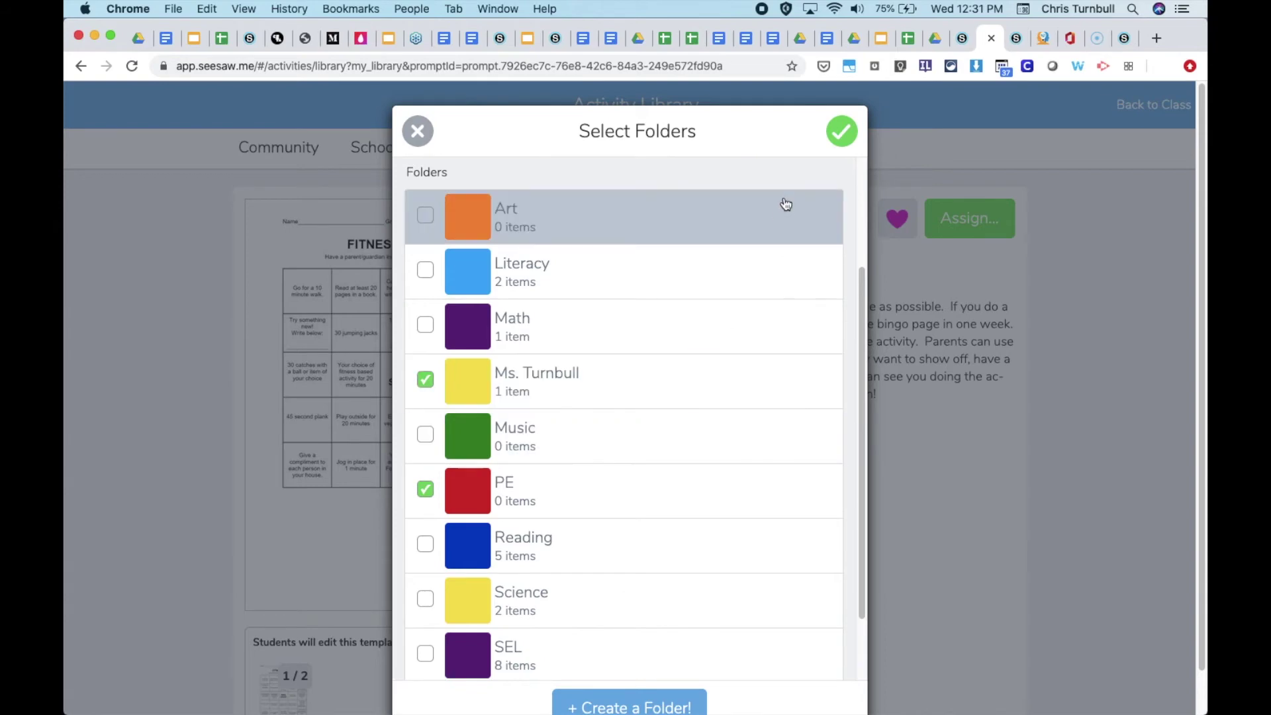
click(842, 131)
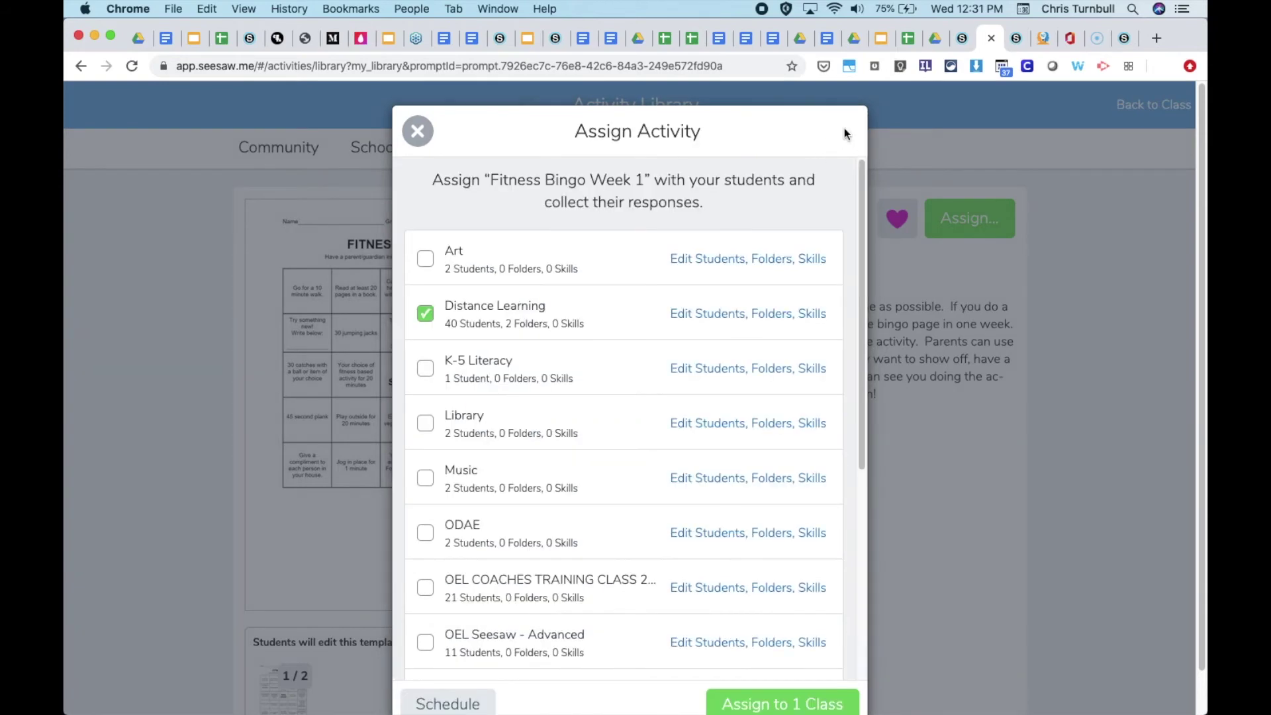
click(778, 706)
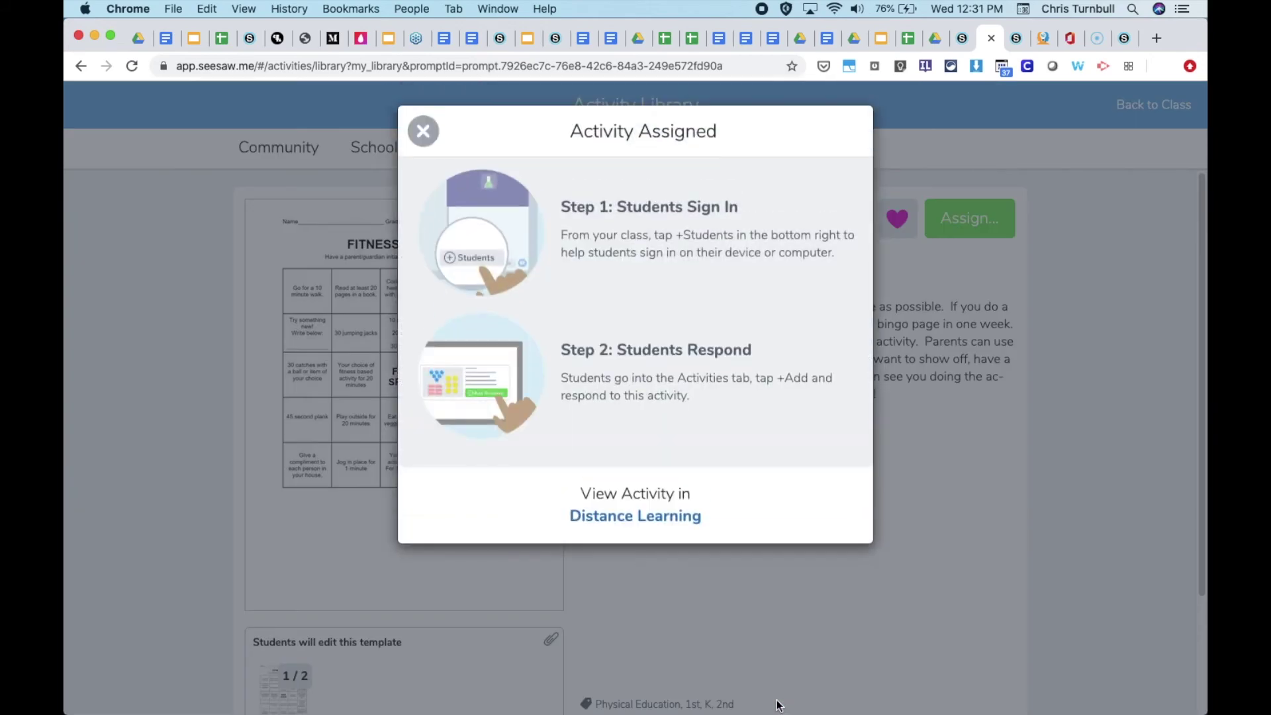
click(423, 131)
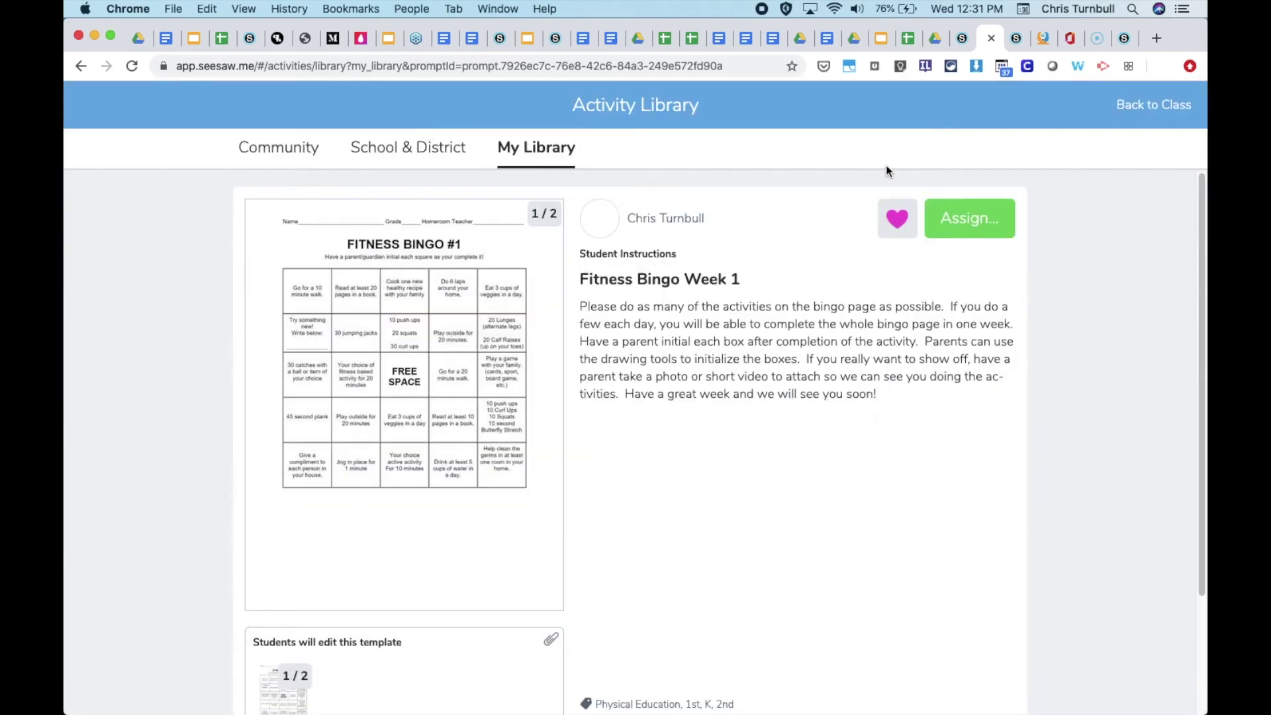
Return to the Distance Learning class and show its 36-item Class Journal
click(1129, 116)
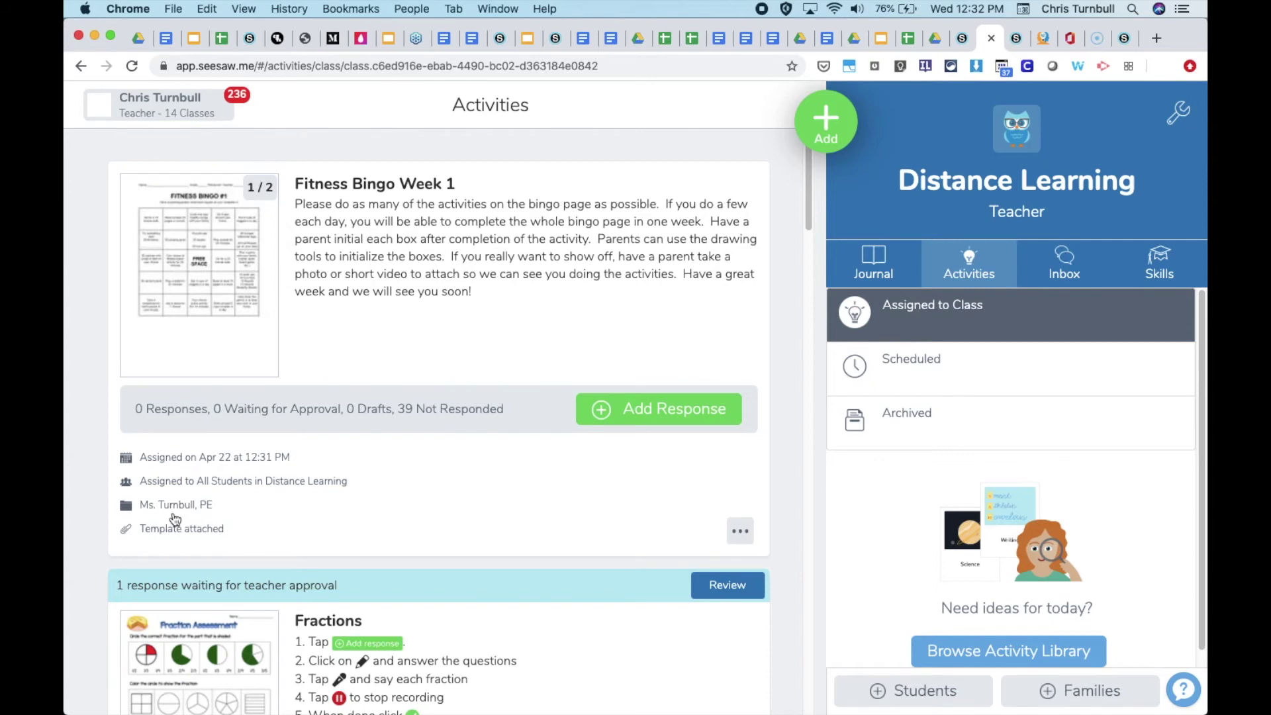
click(874, 258)
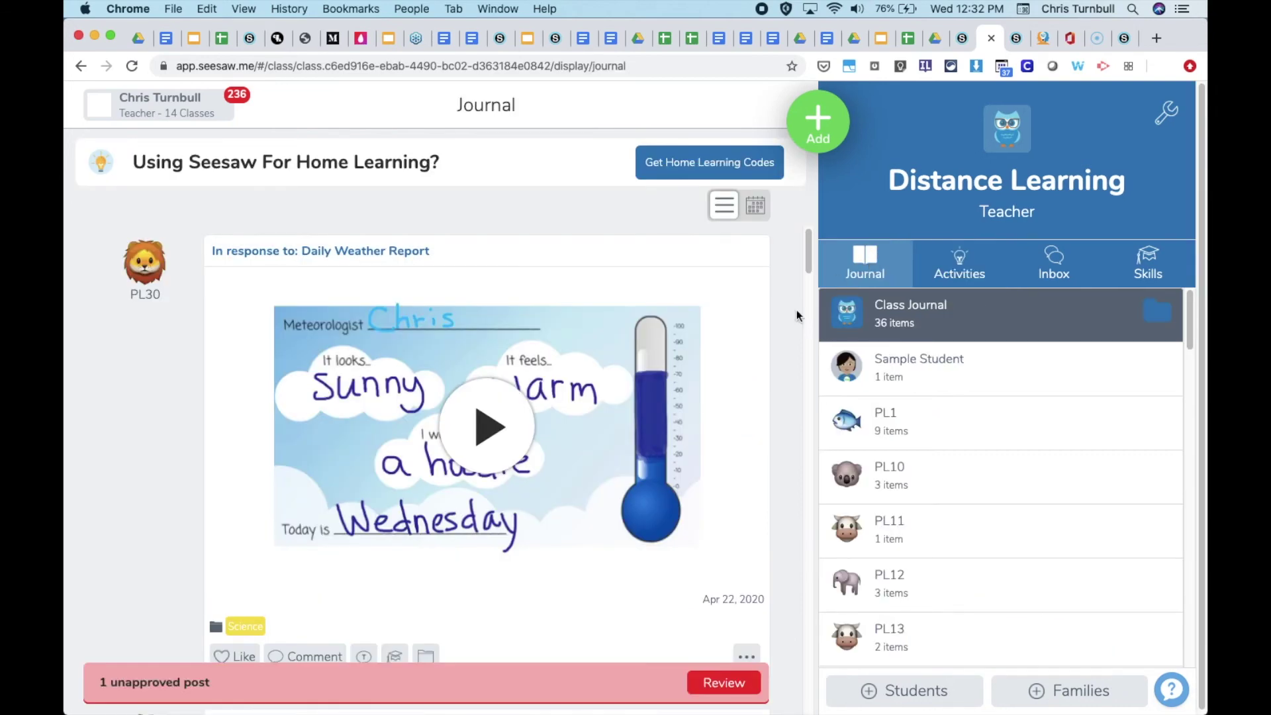
File the Parts of a Plant post in the teacher's own folder alongside Science
scroll(711, 514, down, 10)
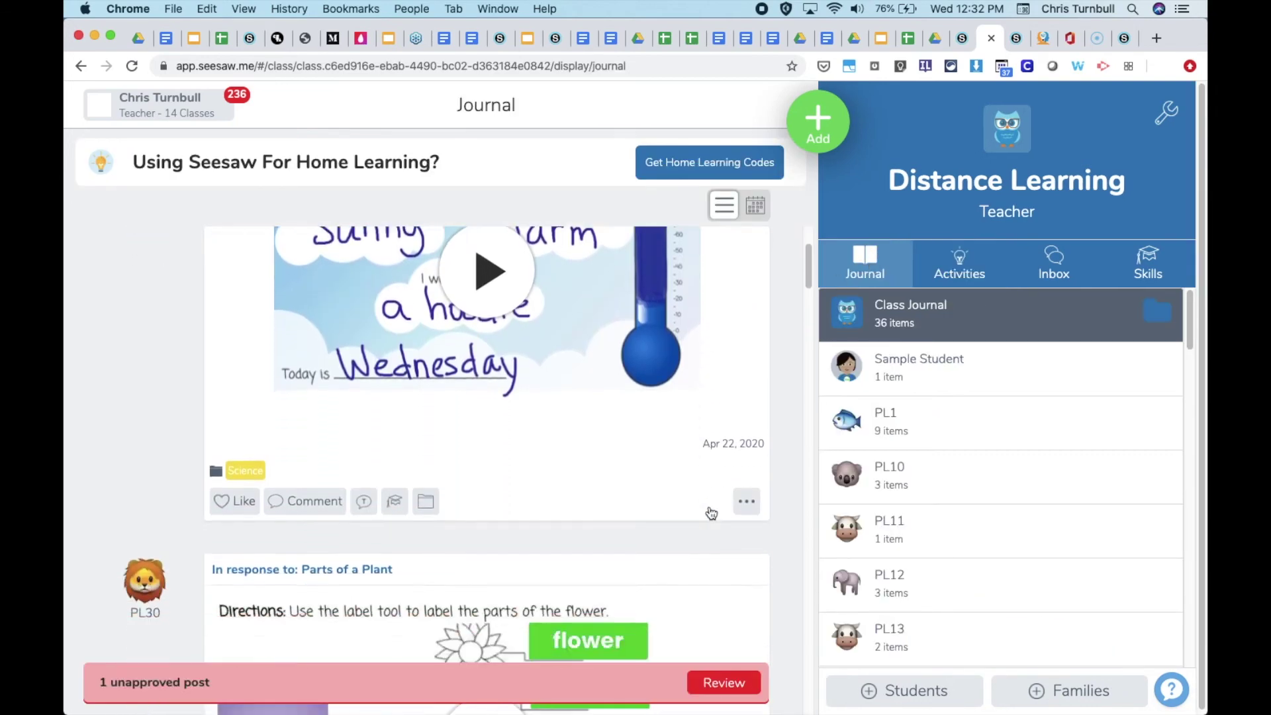
scroll(710, 514, down, 2)
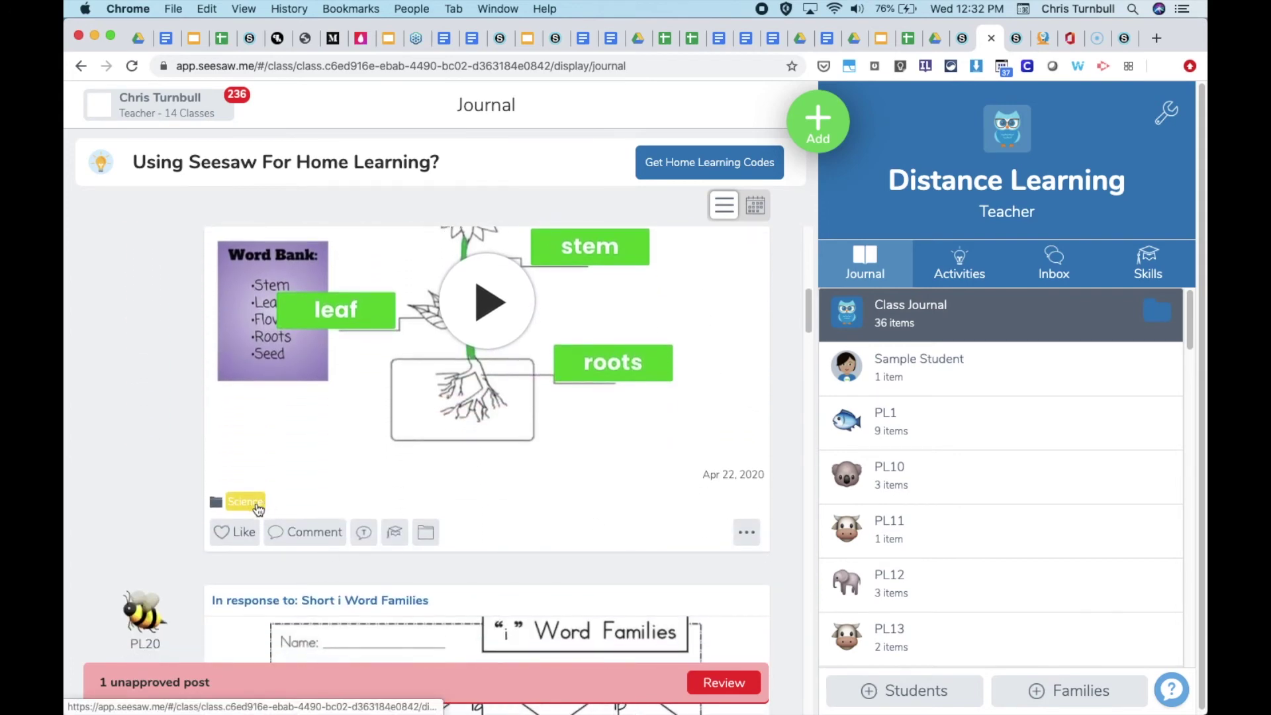
click(426, 533)
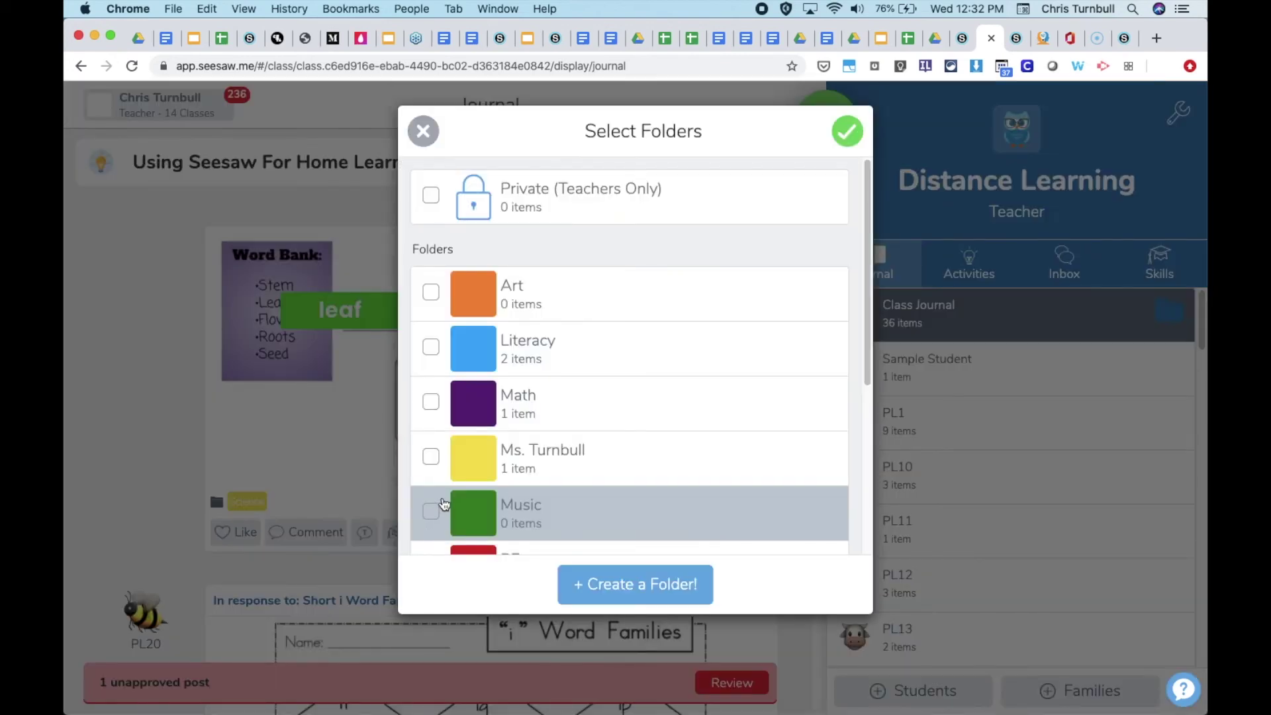
click(430, 456)
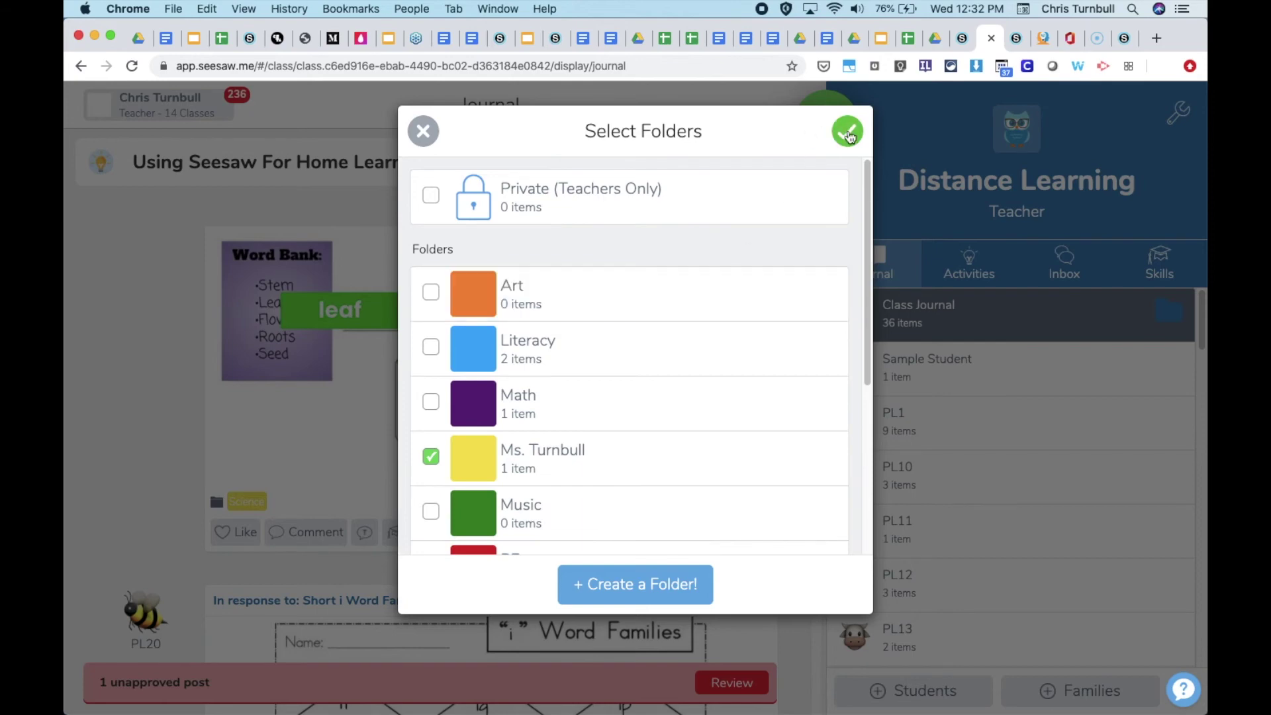
click(848, 134)
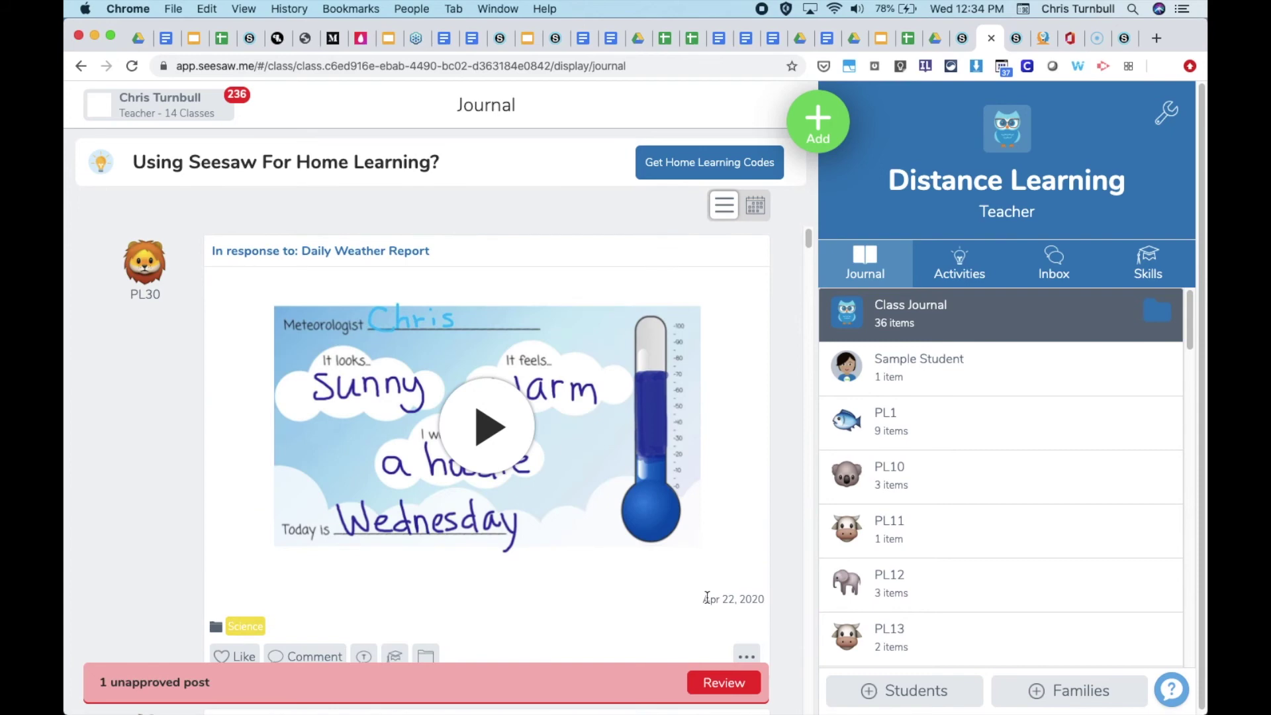
Filter the Class Journal to the teacher's own folder
click(1156, 311)
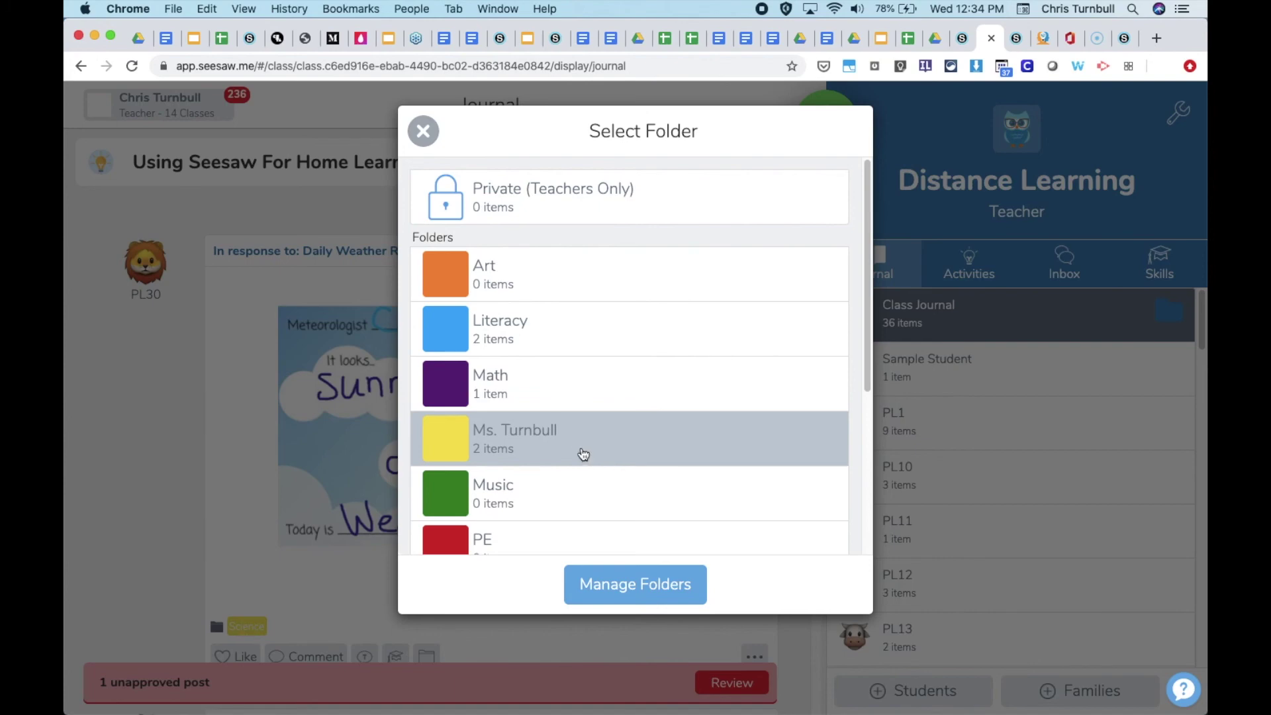
click(576, 448)
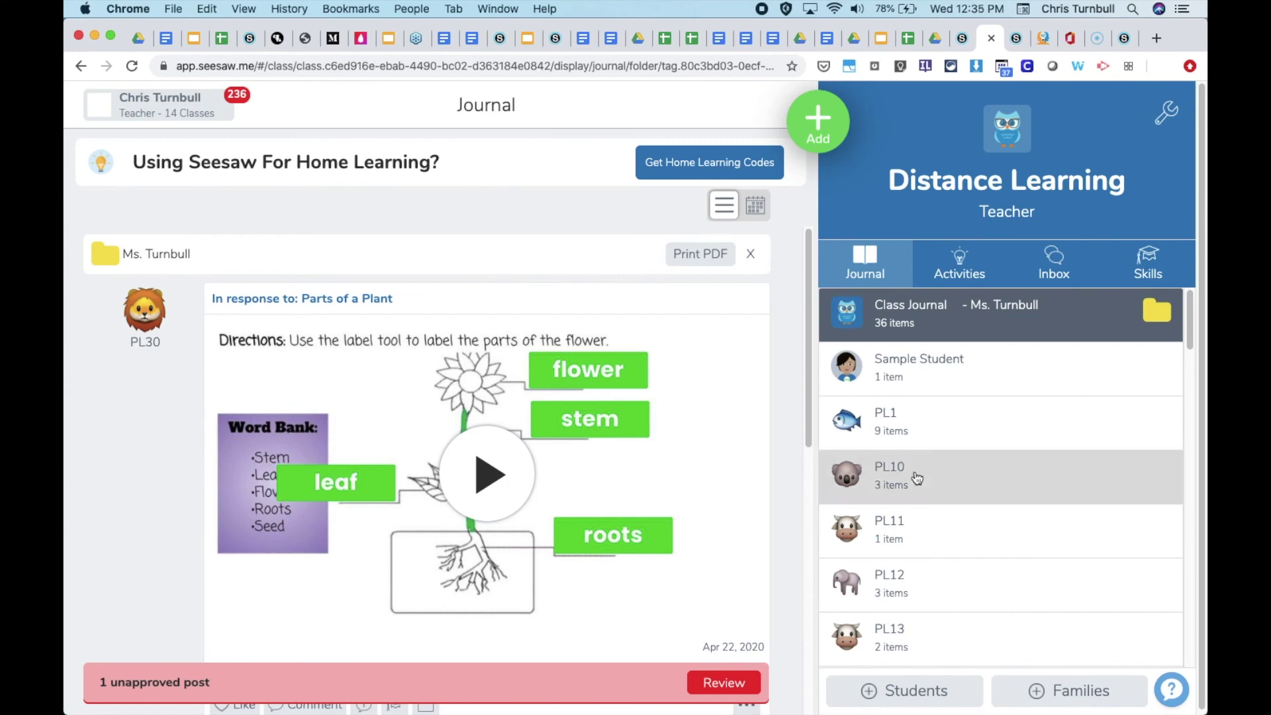
Show student PL30's posts filtered to the teacher's own folder, including Parts of a Plant
scroll(1013, 583, down, 5)
scroll(1013, 583, down, 5)
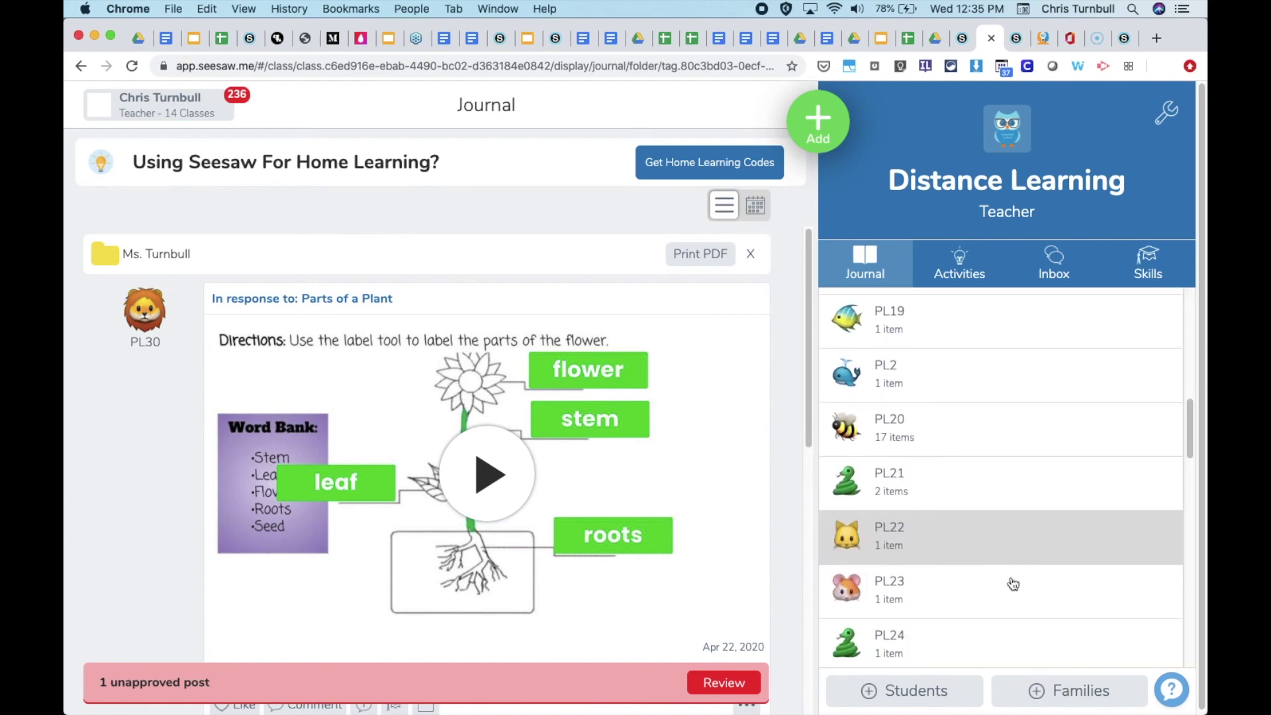
scroll(1013, 583, down, 2)
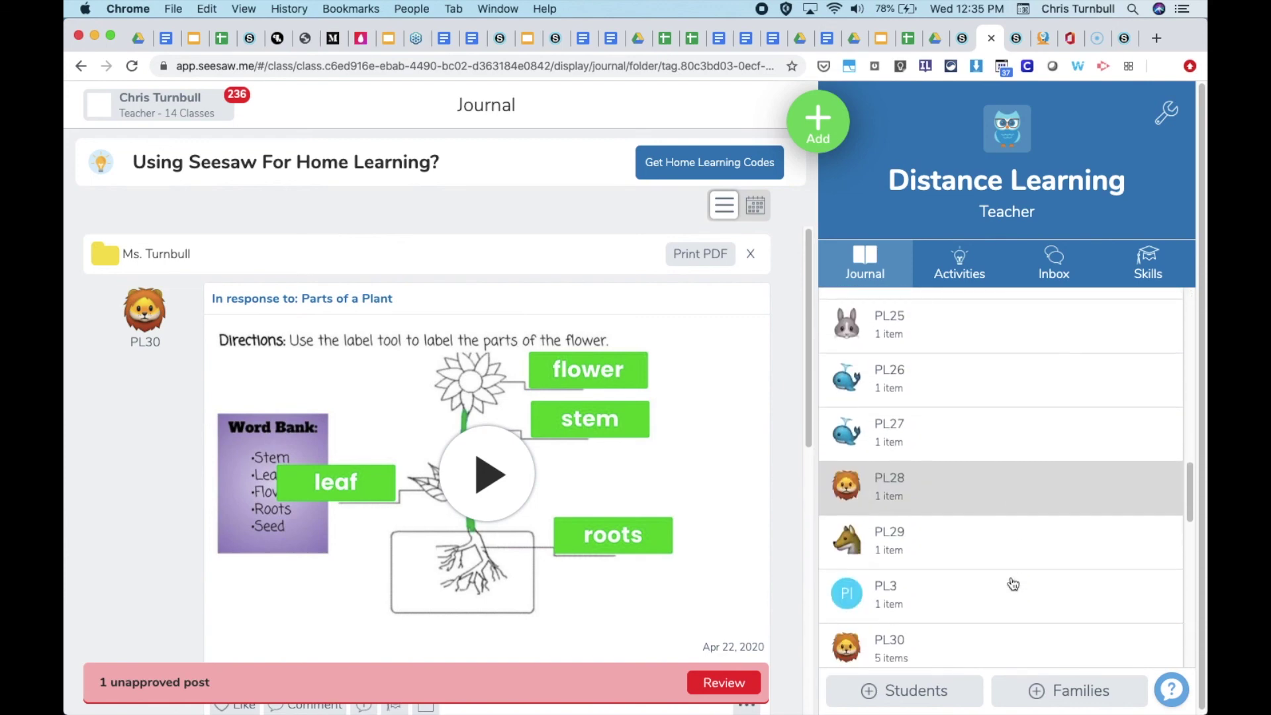
scroll(1013, 584, down, 2)
click(1148, 577)
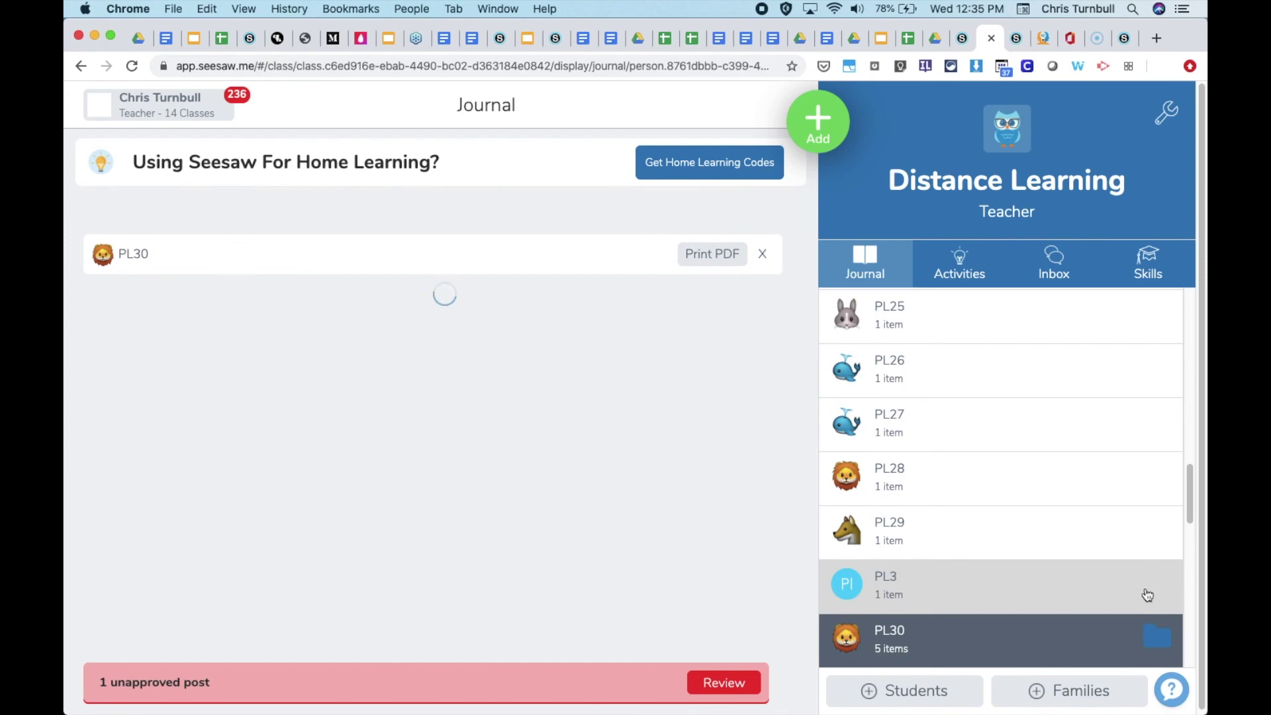
click(1154, 641)
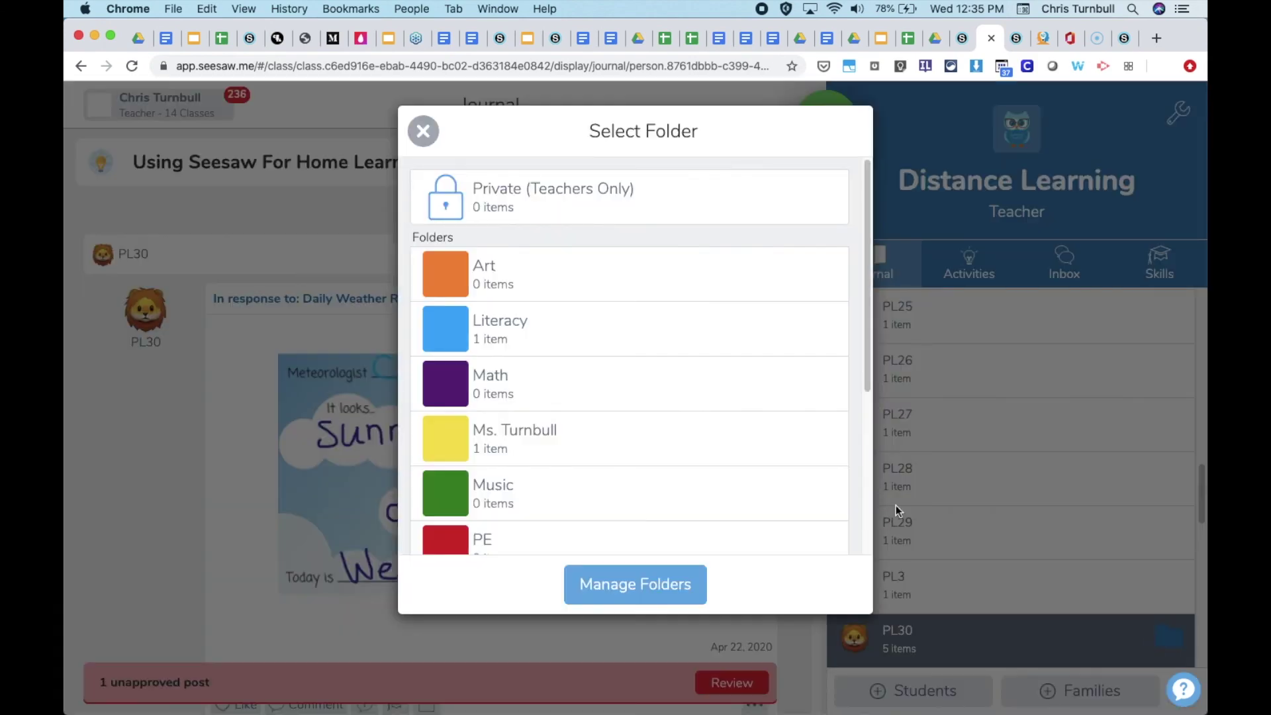
click(707, 445)
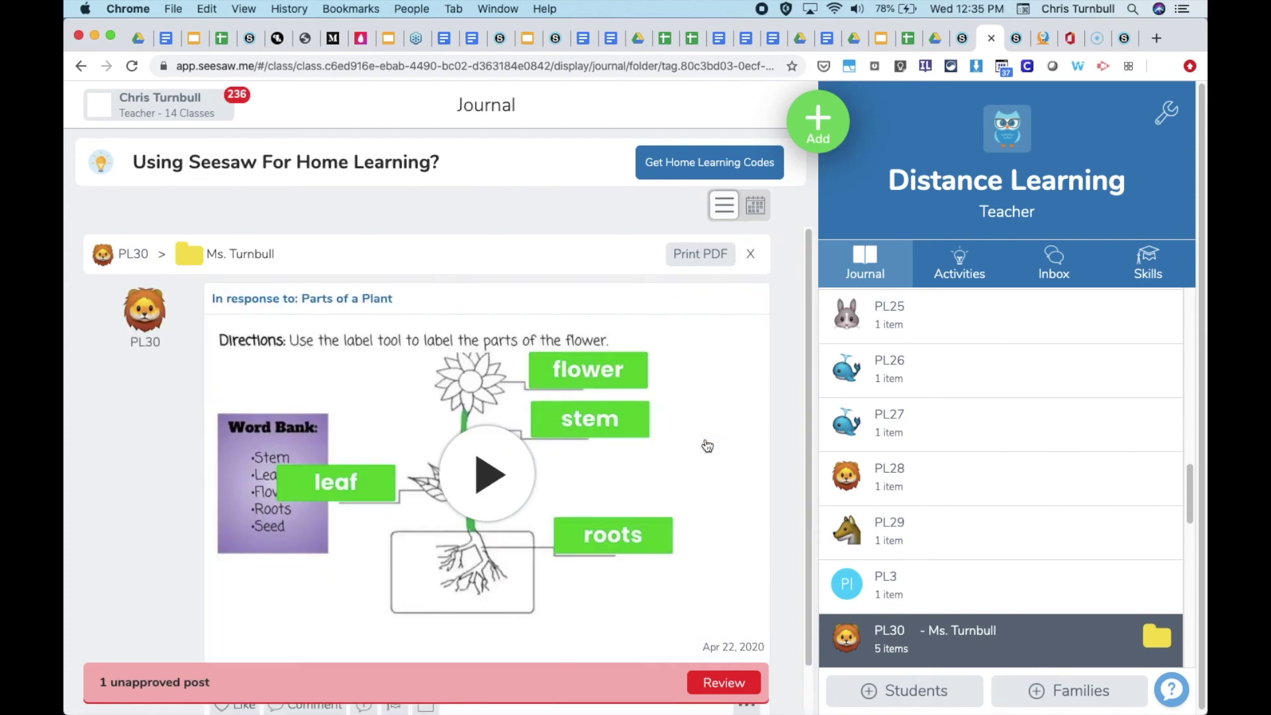